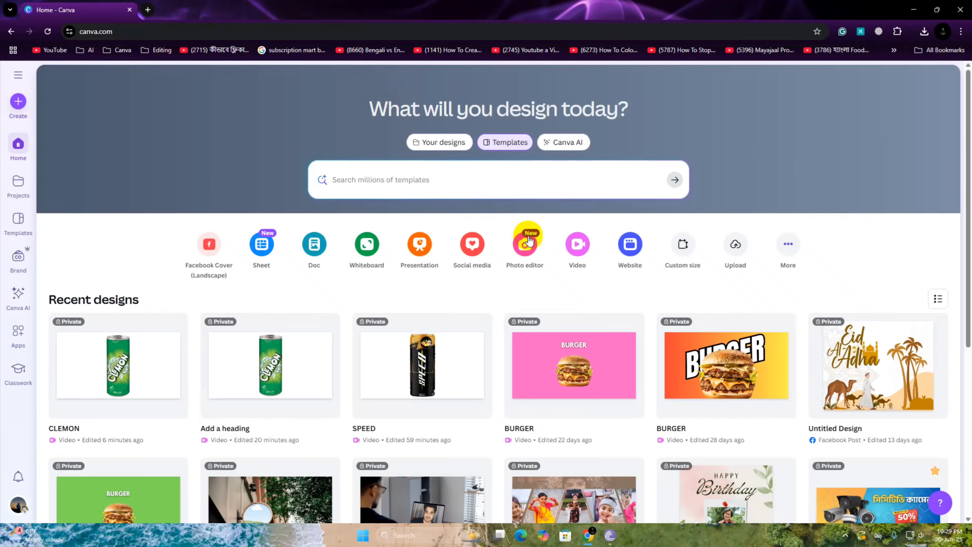
# - Create a new blank Video (Landscape) design
pyautogui.click(578, 245)
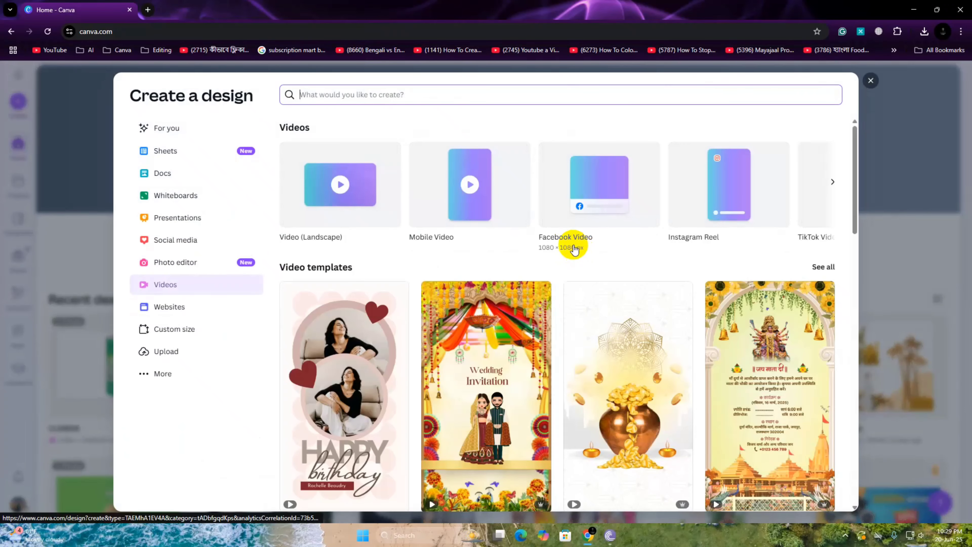
pyautogui.click(343, 185)
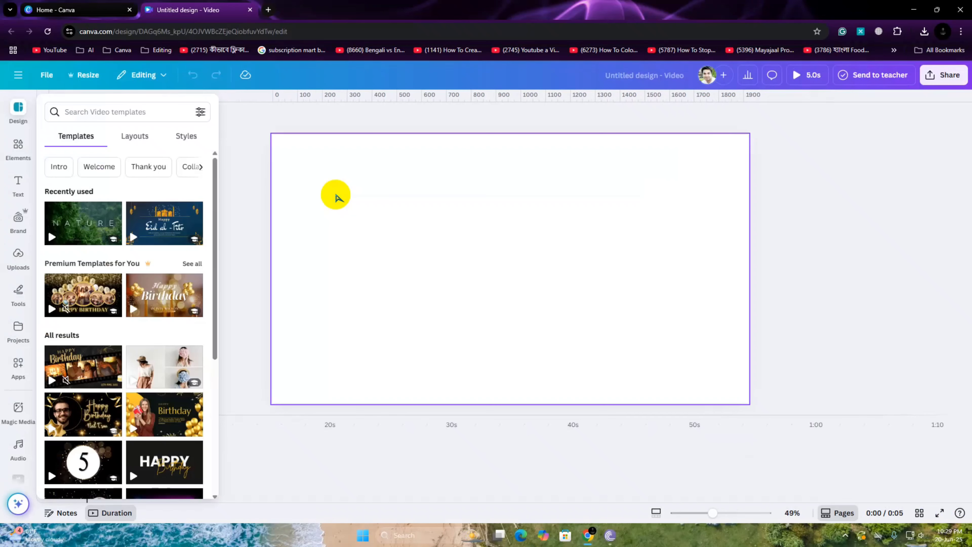
# - Insert a square shape from the basic shapes onto the blank page
pyautogui.click(15, 150)
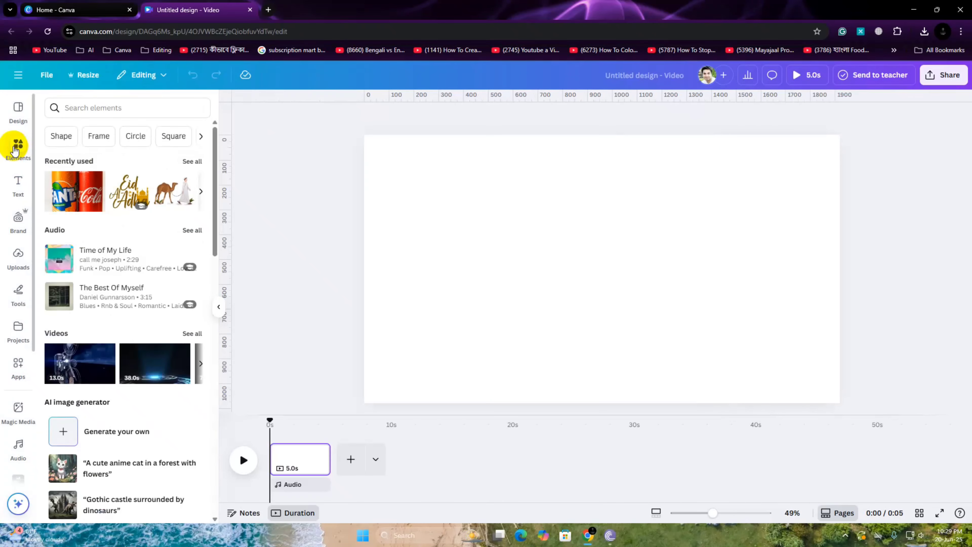
pyautogui.scroll(-10, 113, 239)
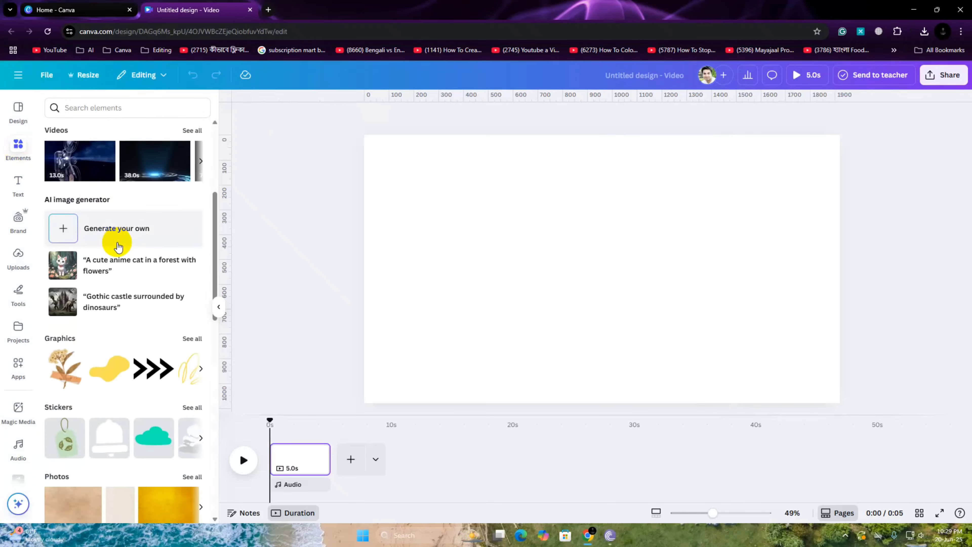
pyautogui.scroll(-4, 120, 247)
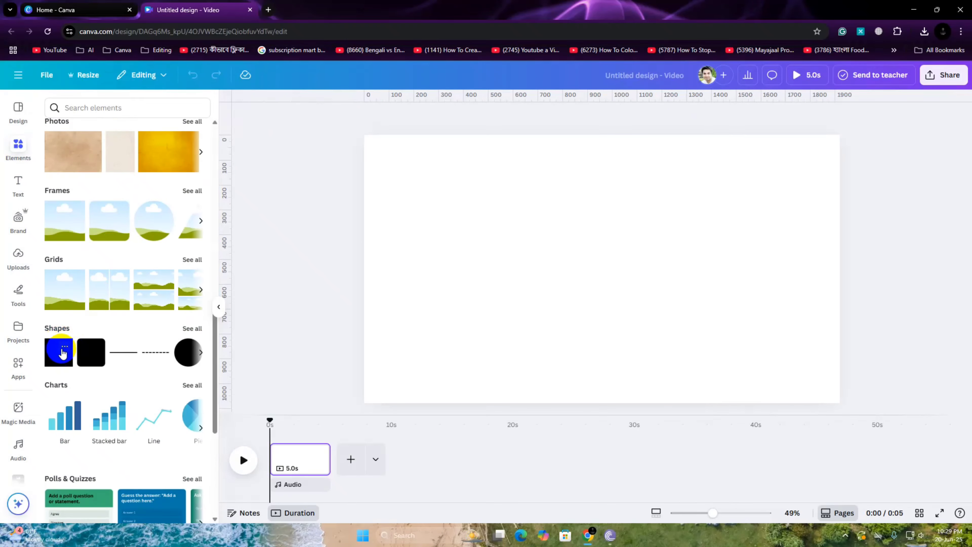
pyautogui.click(65, 347)
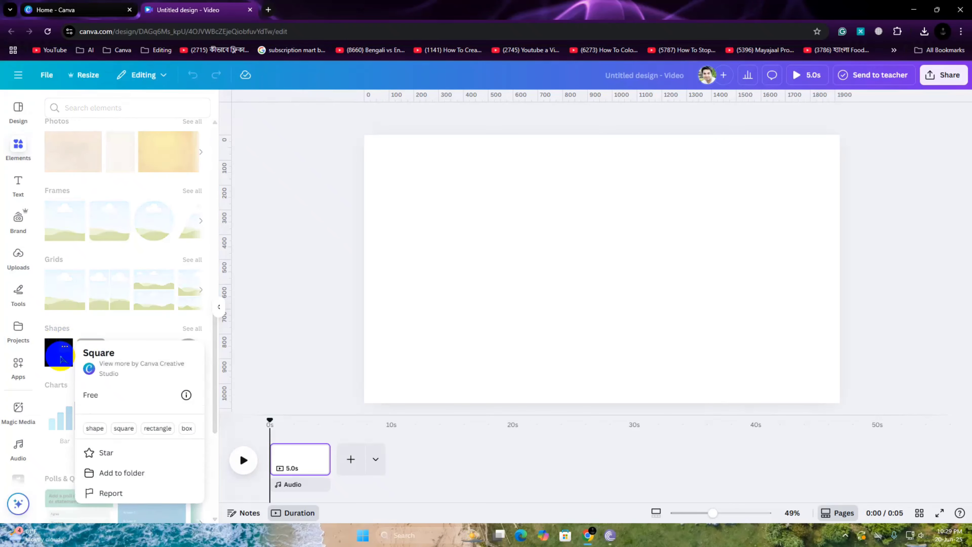
pyautogui.click(62, 360)
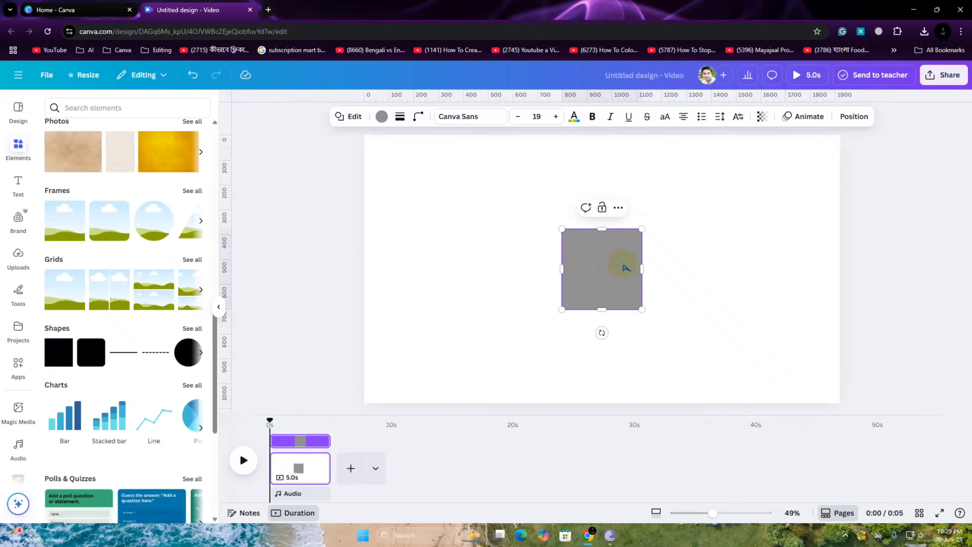
# - Enlarge the square so that it covers the whole page and extends past both sides
pyautogui.click(658, 268)
pyautogui.moveTo(603, 259); pyautogui.dragTo(899, 188)
pyautogui.moveTo(364, 176); pyautogui.dragTo(306, 176)
pyautogui.moveTo(606, 212); pyautogui.dragTo(608, 406)
pyautogui.click(924, 206)
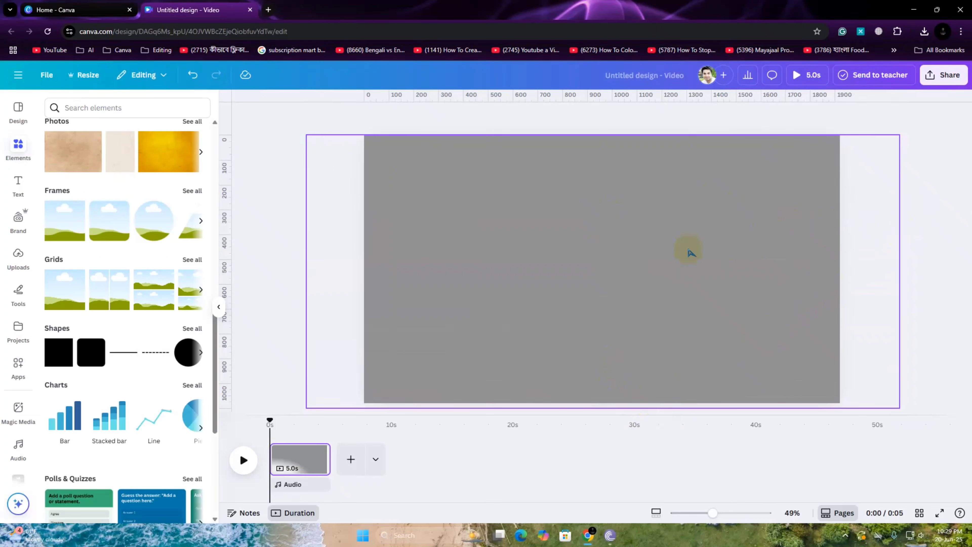
# - Change the background shape's fill colour to white
pyautogui.click(17, 254)
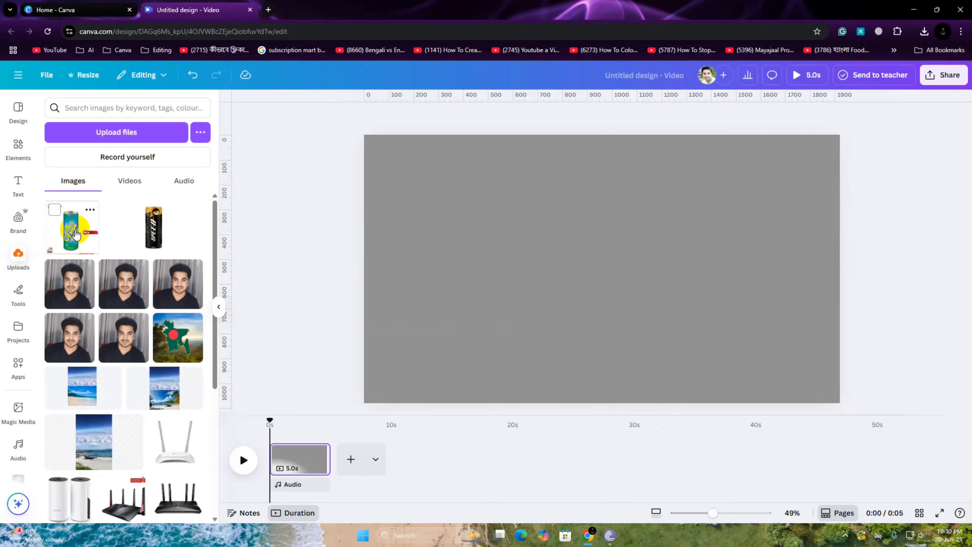
pyautogui.click(449, 183)
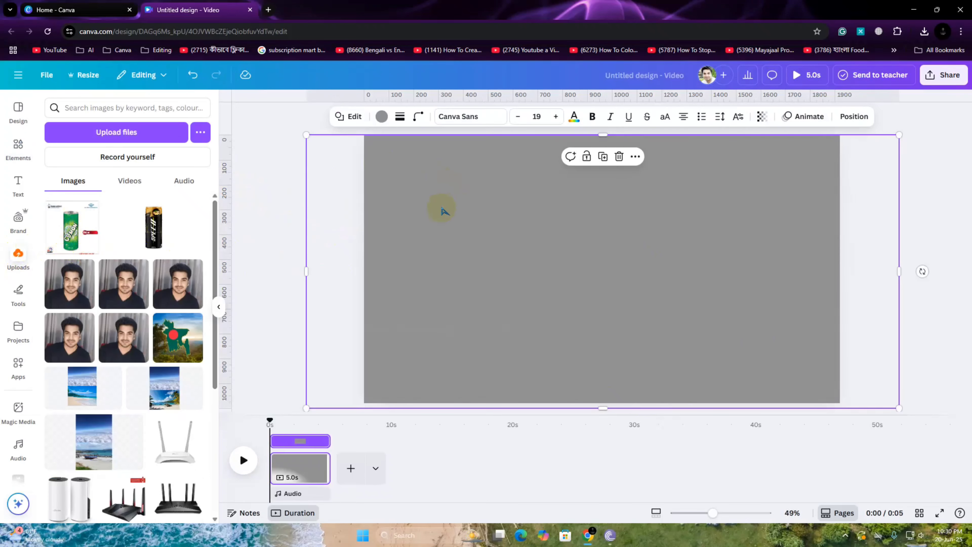
pyautogui.click(381, 117)
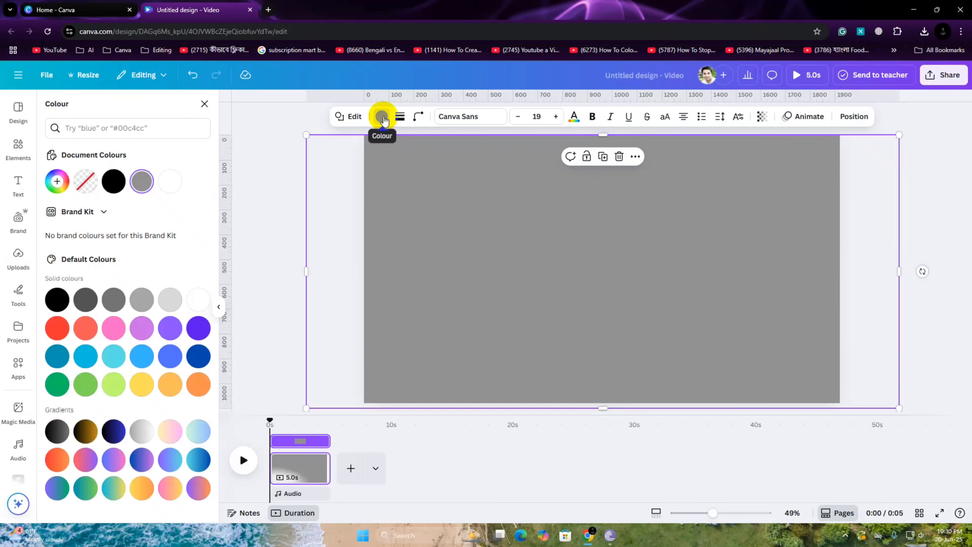
pyautogui.click(170, 181)
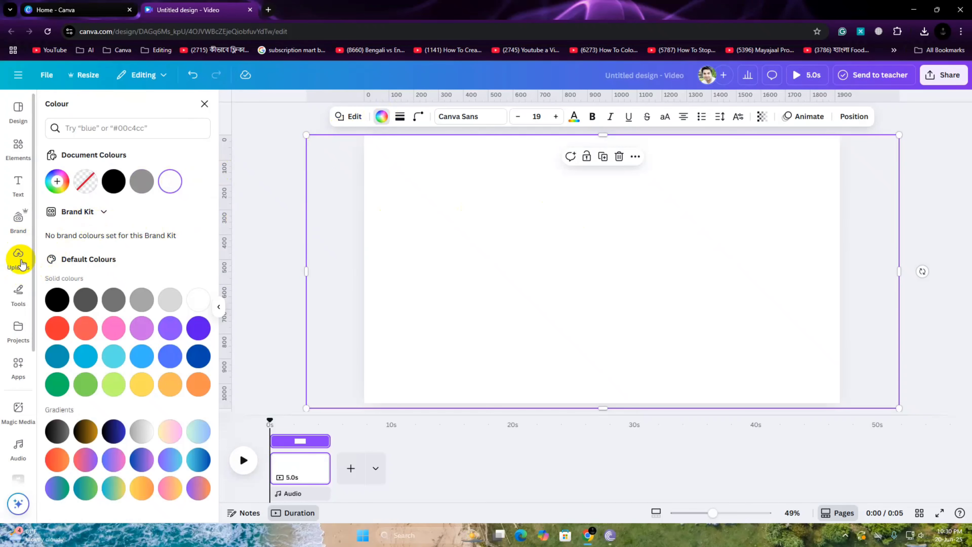
# - Insert the uploaded Clemon image and crop it to just the can, about 222 by 463
pyautogui.click(18, 256)
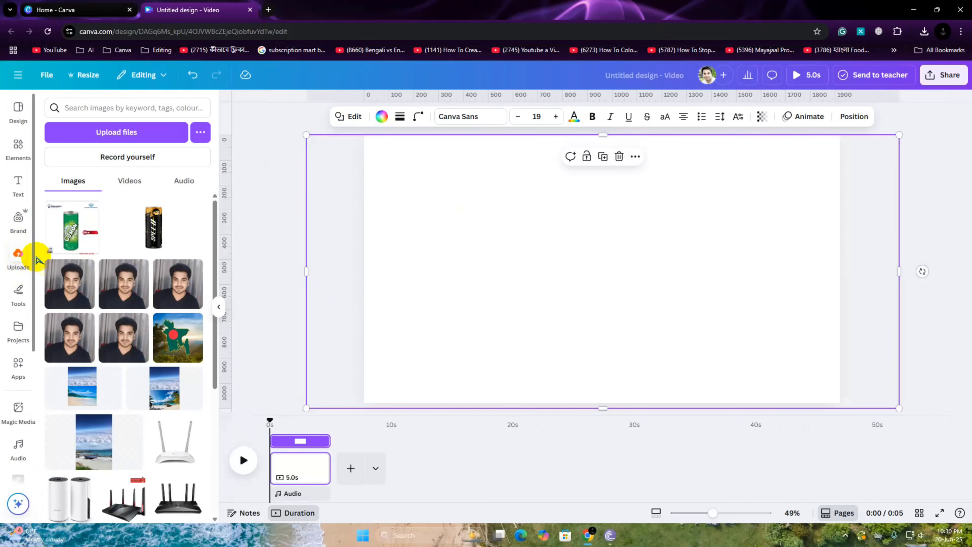
pyautogui.click(71, 234)
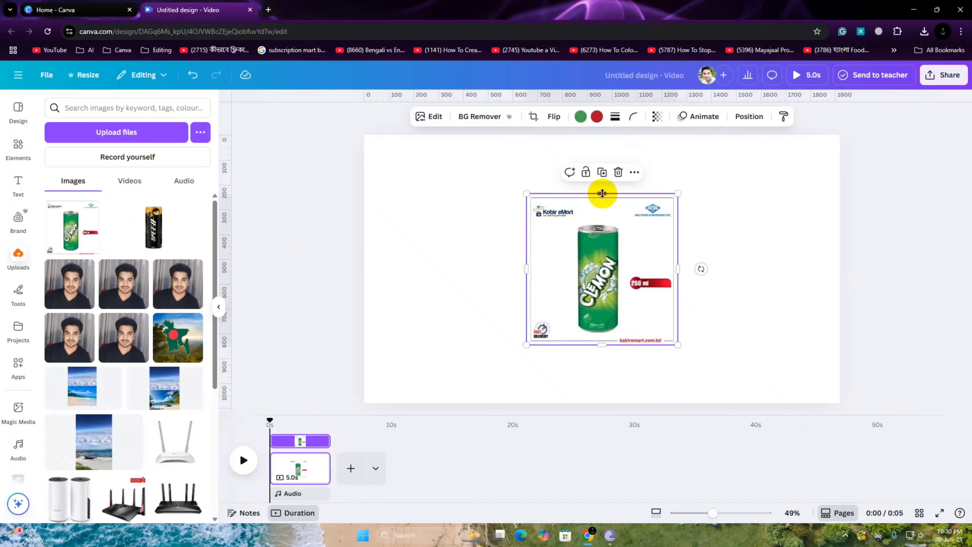
pyautogui.moveTo(603, 194); pyautogui.dragTo(603, 220)
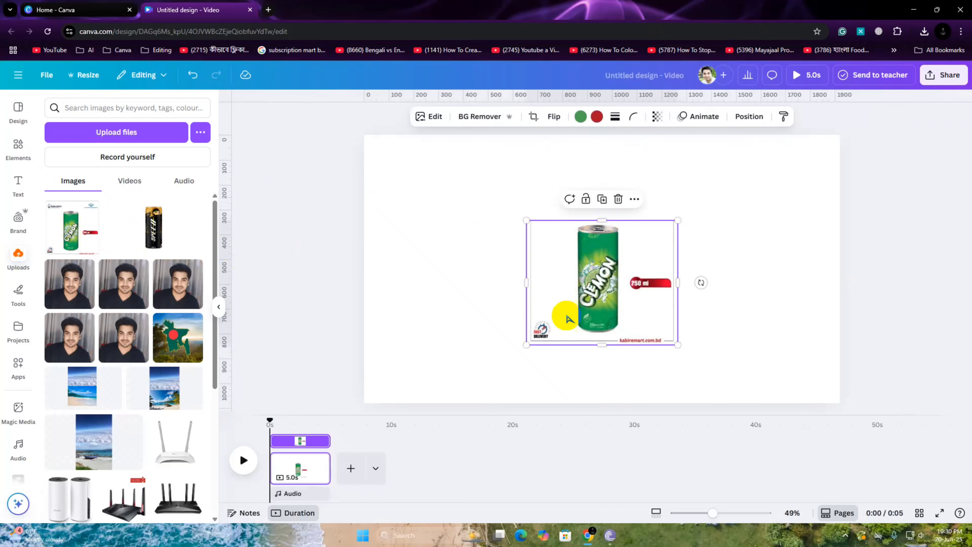
pyautogui.moveTo(603, 344); pyautogui.dragTo(603, 335)
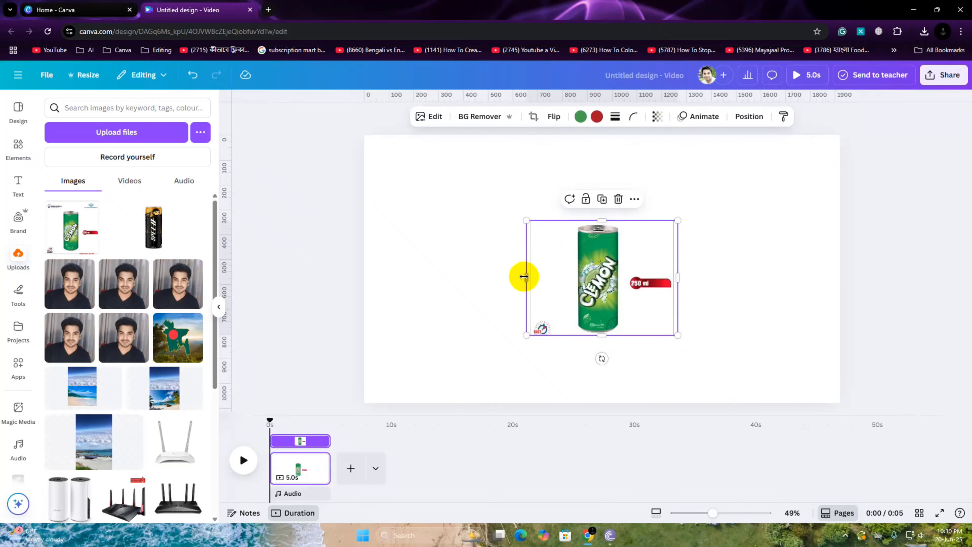
pyautogui.moveTo(527, 277); pyautogui.dragTo(571, 277)
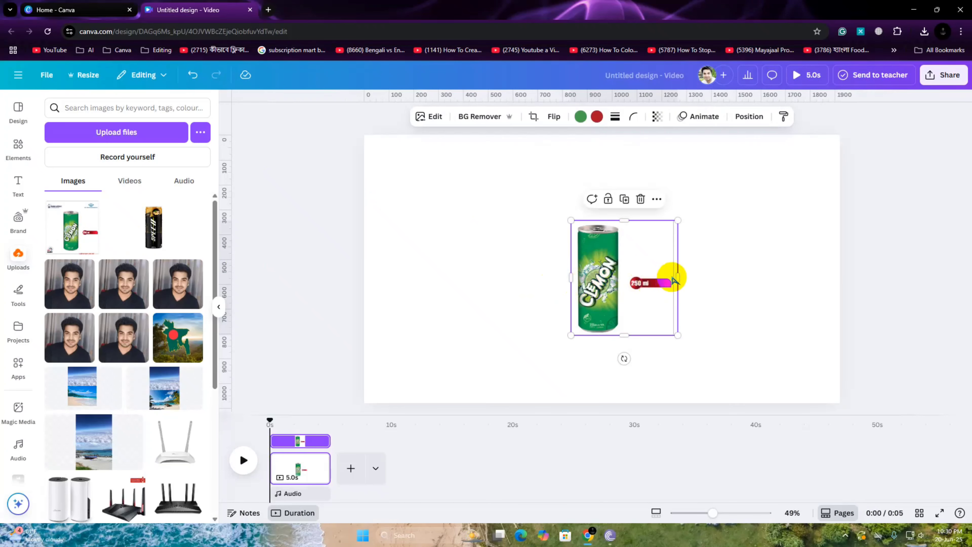
pyautogui.moveTo(676, 275); pyautogui.dragTo(624, 274)
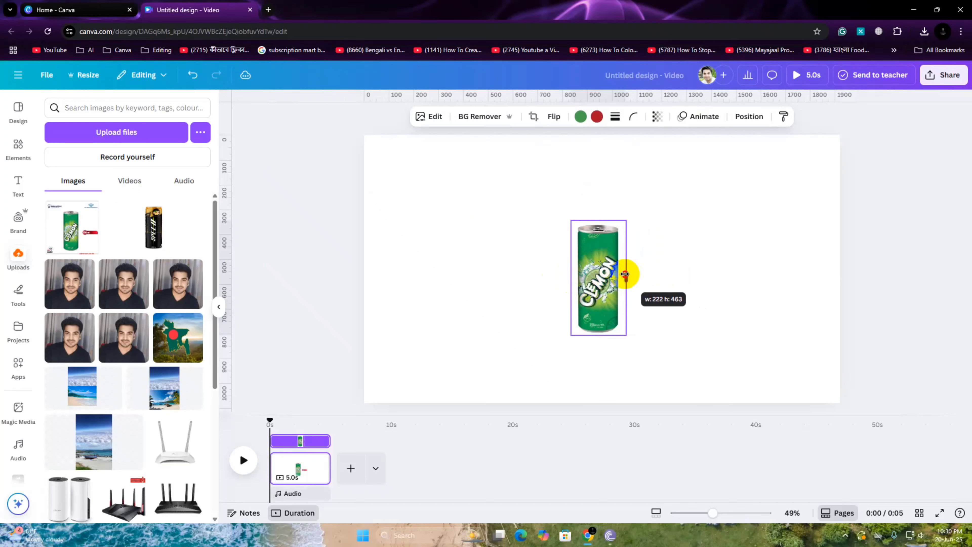
pyautogui.moveTo(624, 274); pyautogui.dragTo(625, 274)
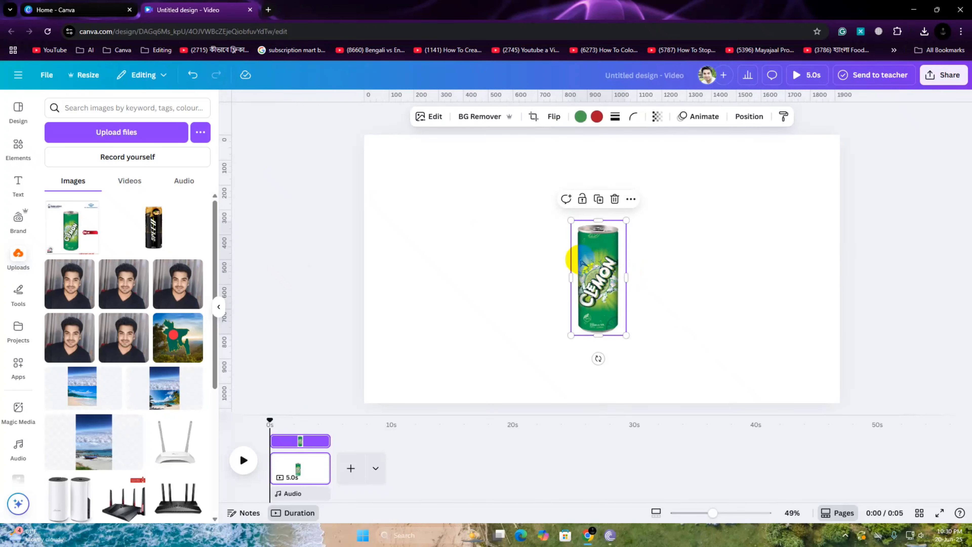
# - Remove the can image's background, then enlarge the can to nearly the page height and centre it
pyautogui.click(484, 118)
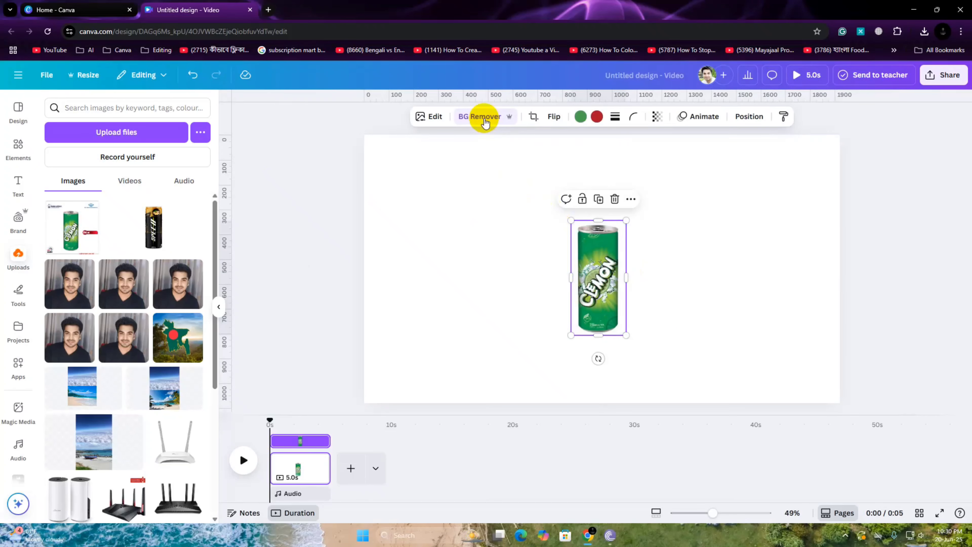
pyautogui.moveTo(603, 299); pyautogui.dragTo(611, 250)
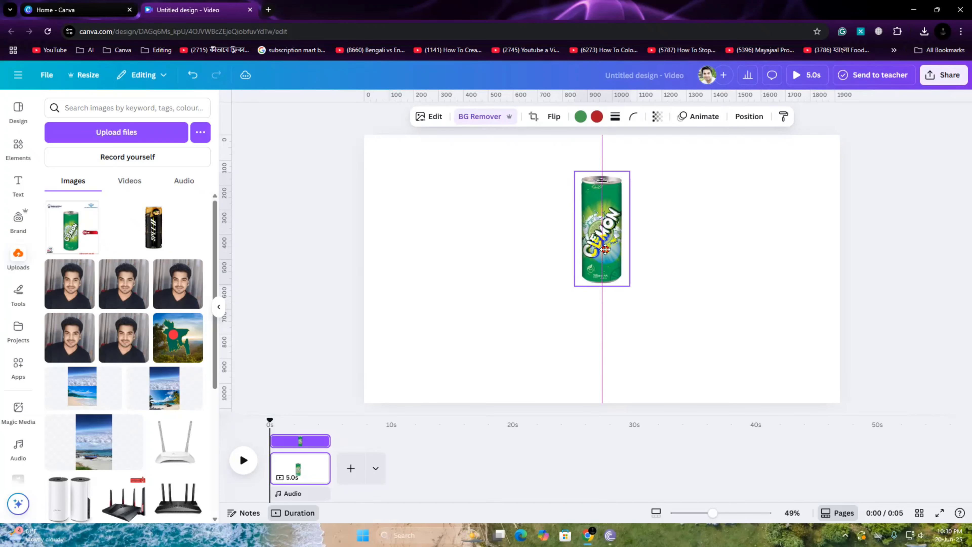
pyautogui.moveTo(633, 285); pyautogui.dragTo(716, 381)
pyautogui.moveTo(638, 307); pyautogui.dragTo(611, 289)
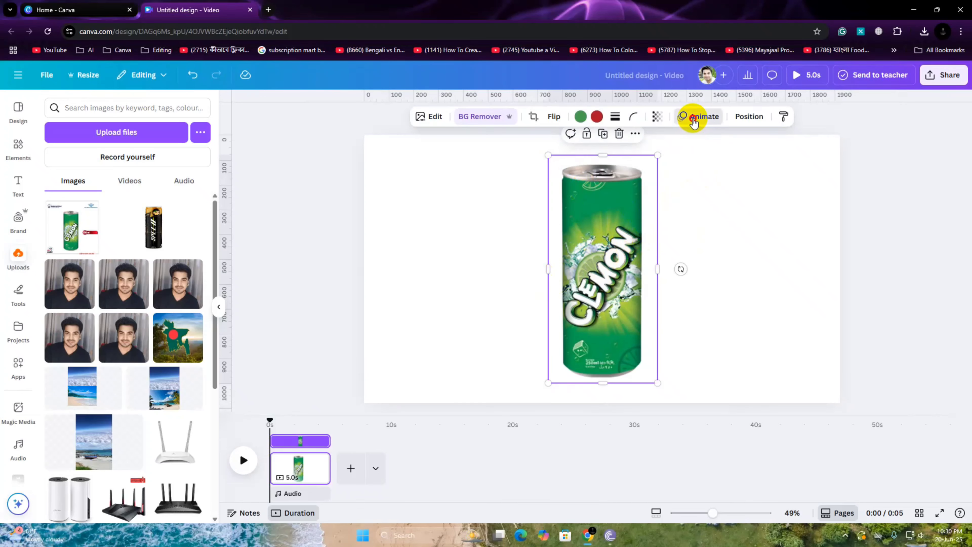
# - Apply the Pop animation to the can on enter and slow it to about a quarter of the speed range
pyautogui.click(693, 122)
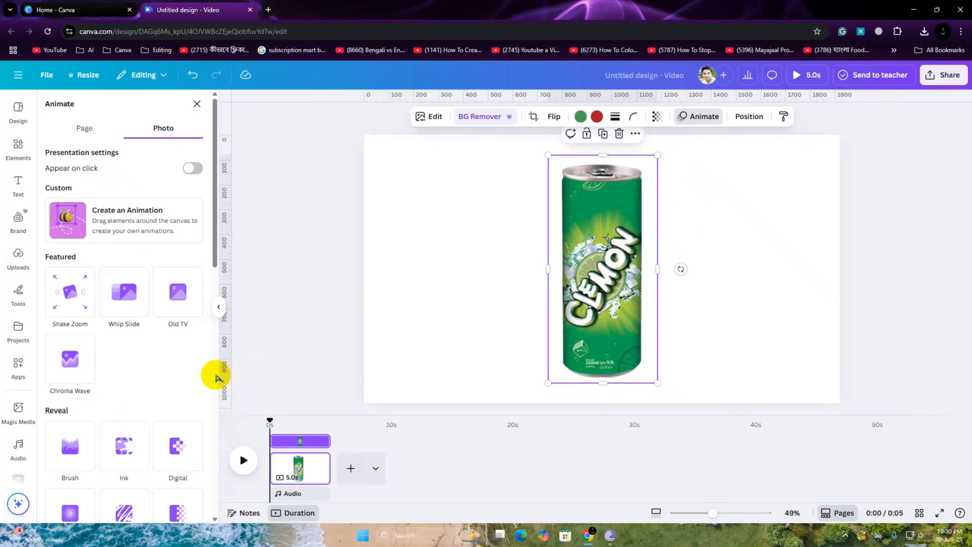
pyautogui.scroll(-5, 150, 333)
pyautogui.scroll(-2, 153, 335)
pyautogui.click(70, 410)
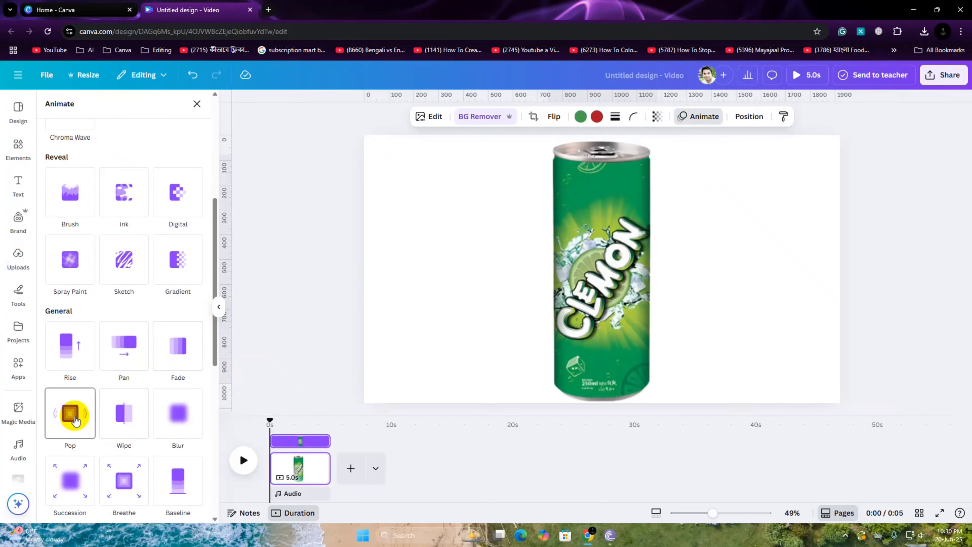
pyautogui.scroll(-3, 115, 433)
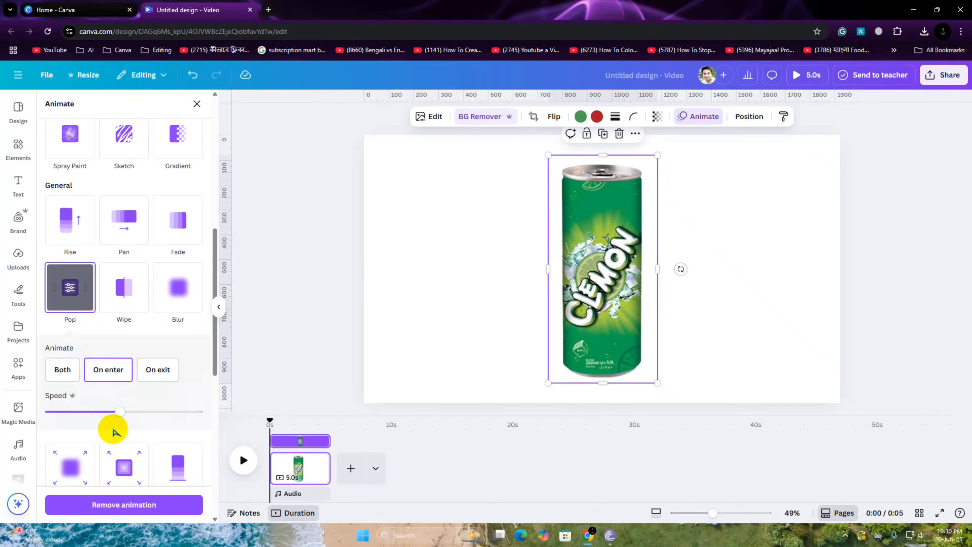
pyautogui.moveTo(119, 412); pyautogui.dragTo(80, 411)
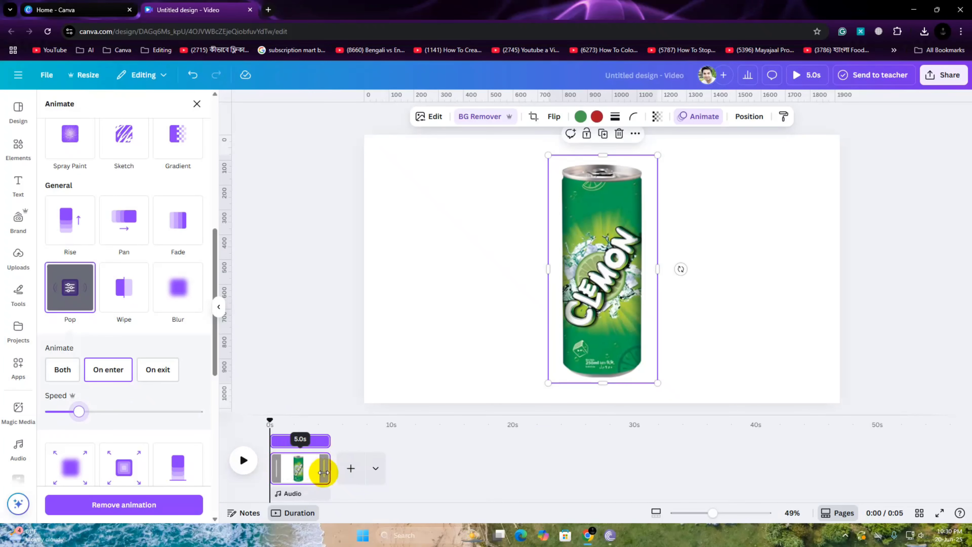
# - Shorten the page's duration to 2.3 s and duplicate the page
pyautogui.moveTo(326, 469); pyautogui.dragTo(312, 469)
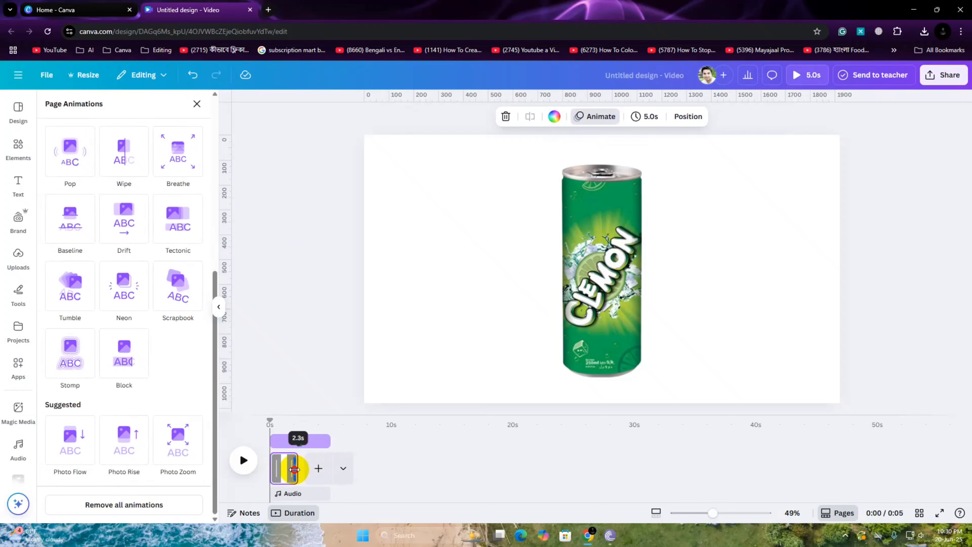
pyautogui.moveTo(294, 469); pyautogui.dragTo(298, 474)
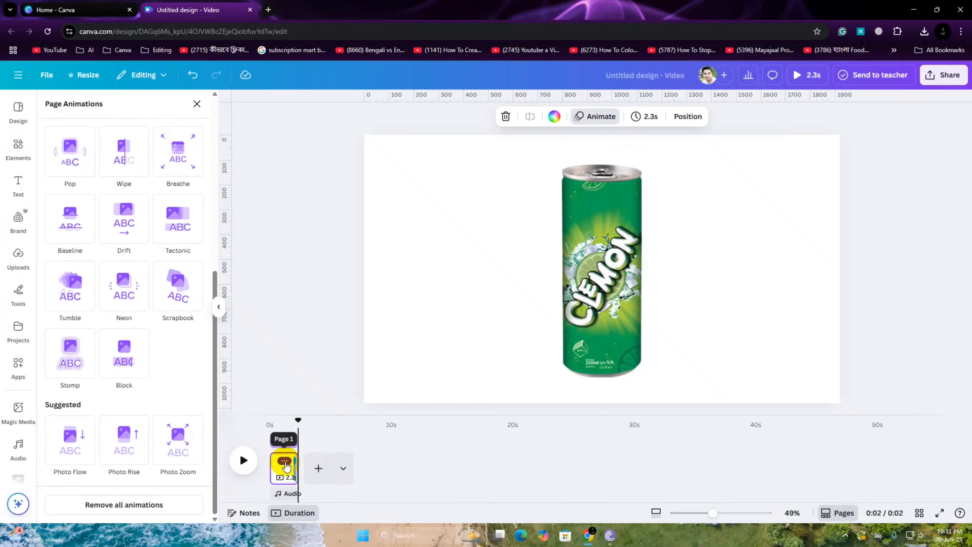
pyautogui.click(285, 462)
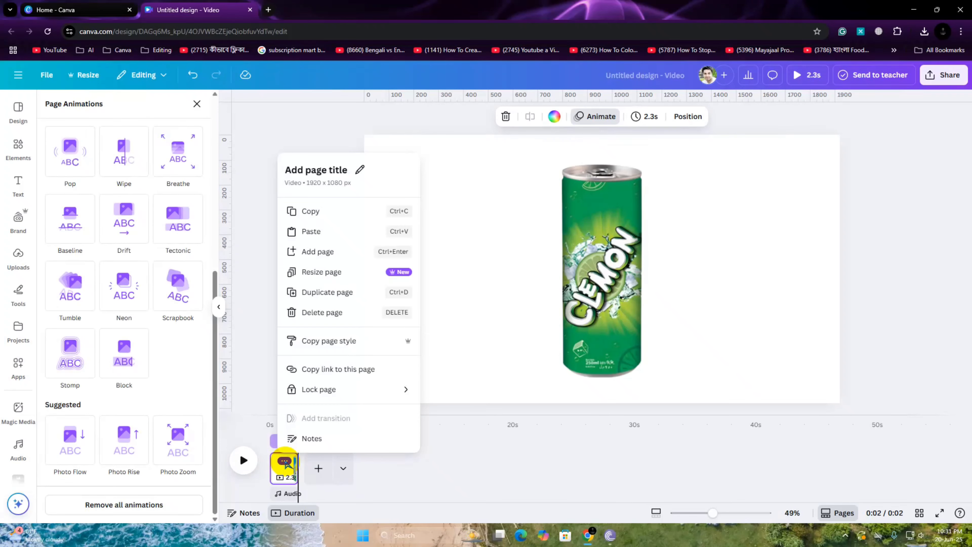
pyautogui.click(336, 297)
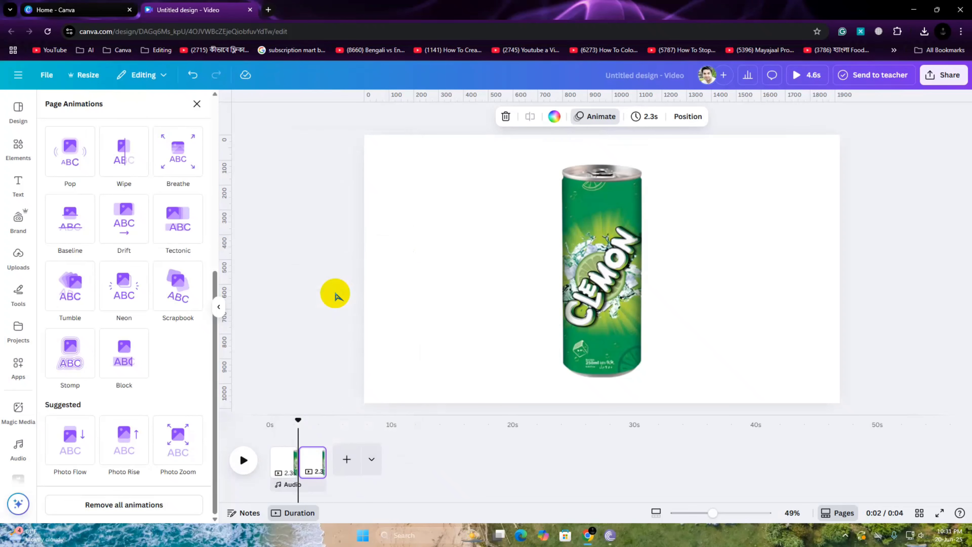
# - Remove the animation from the can on the duplicated page, check the background shape's animation, and reselect the can
pyautogui.click(312, 452)
pyautogui.click(582, 274)
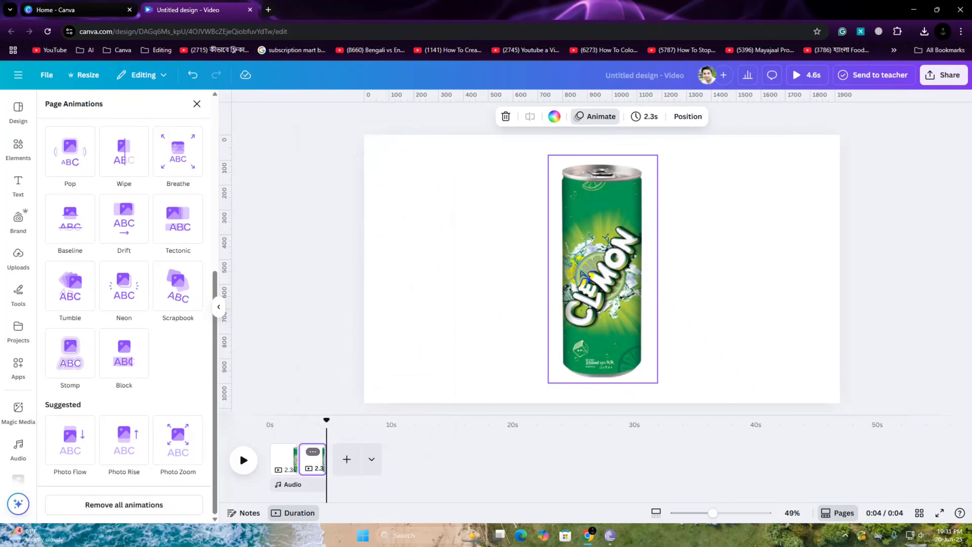
pyautogui.click(159, 505)
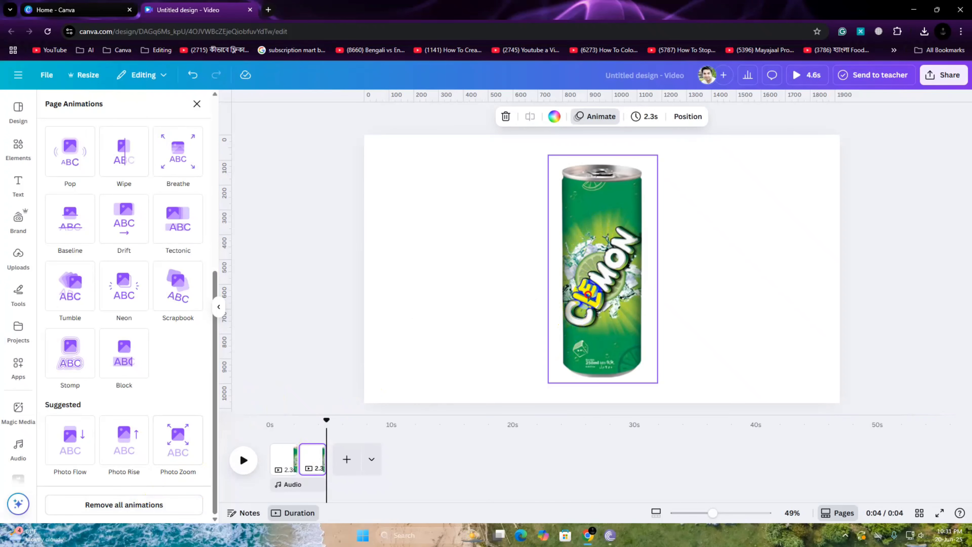
pyautogui.click(160, 511)
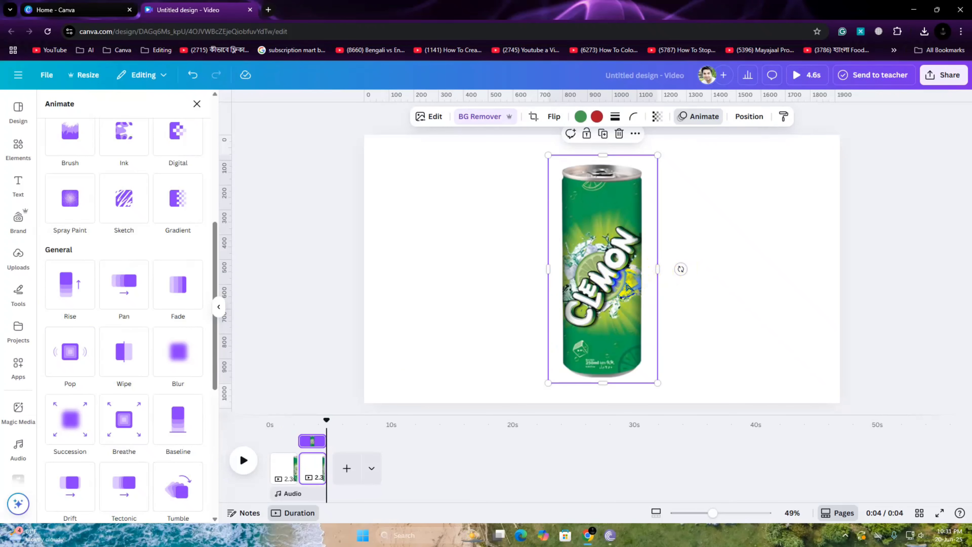
pyautogui.click(491, 246)
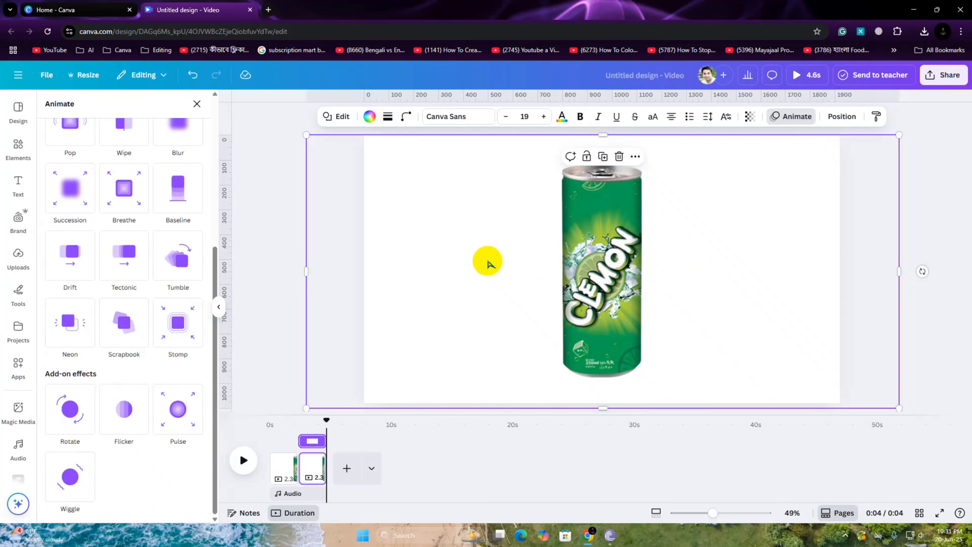
pyautogui.click(553, 257)
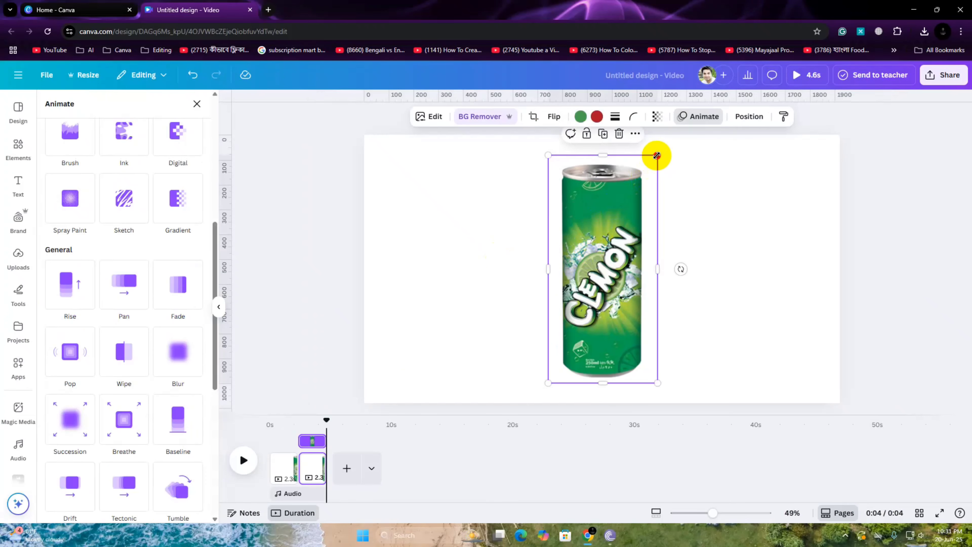
# - Shrink the can to a little over half the page height and re-centre it on the duplicated page
pyautogui.moveTo(657, 155); pyautogui.dragTo(608, 232)
pyautogui.moveTo(584, 292); pyautogui.dragTo(601, 252)
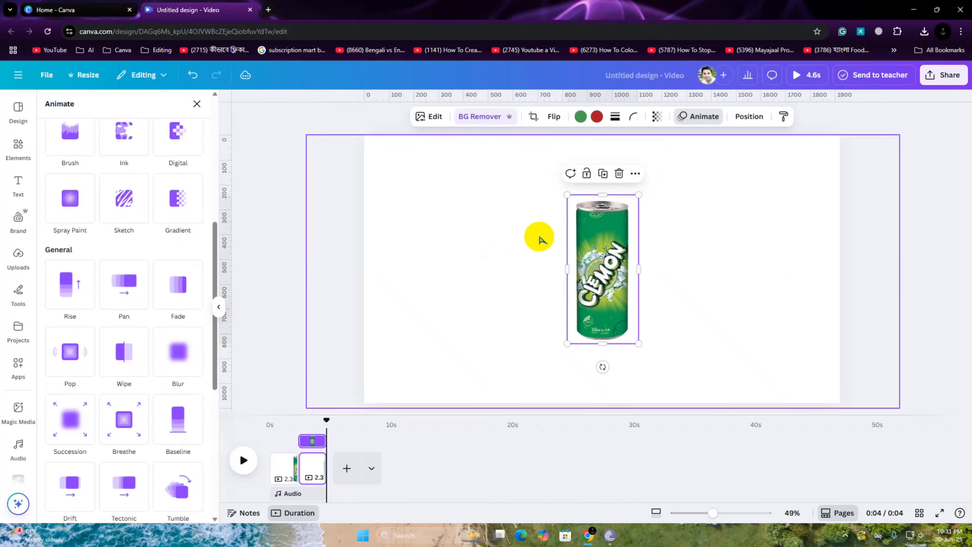
# - Apply the blue-to-green gradient to the background shape and change its blue colour to dark green #0d8d35
pyautogui.click(522, 231)
pyautogui.click(369, 116)
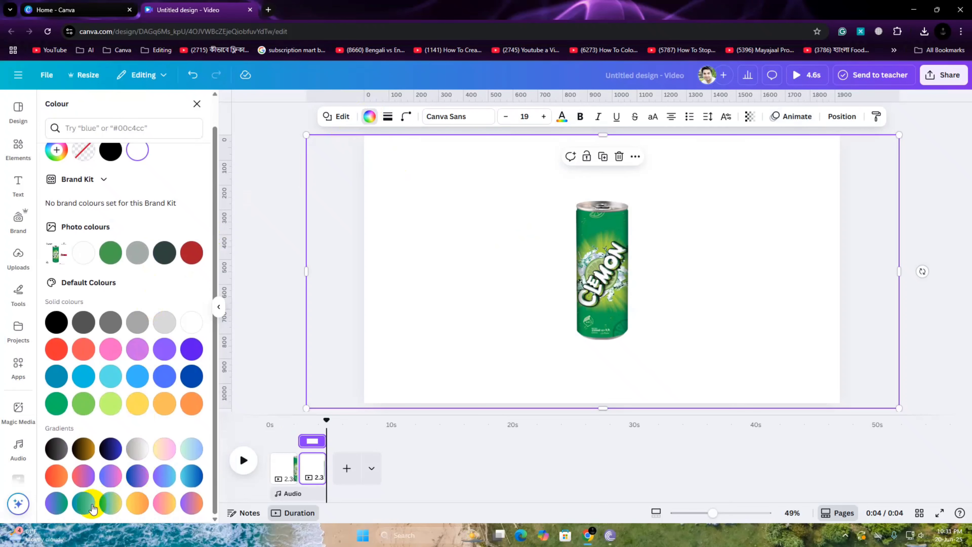
pyautogui.click(83, 502)
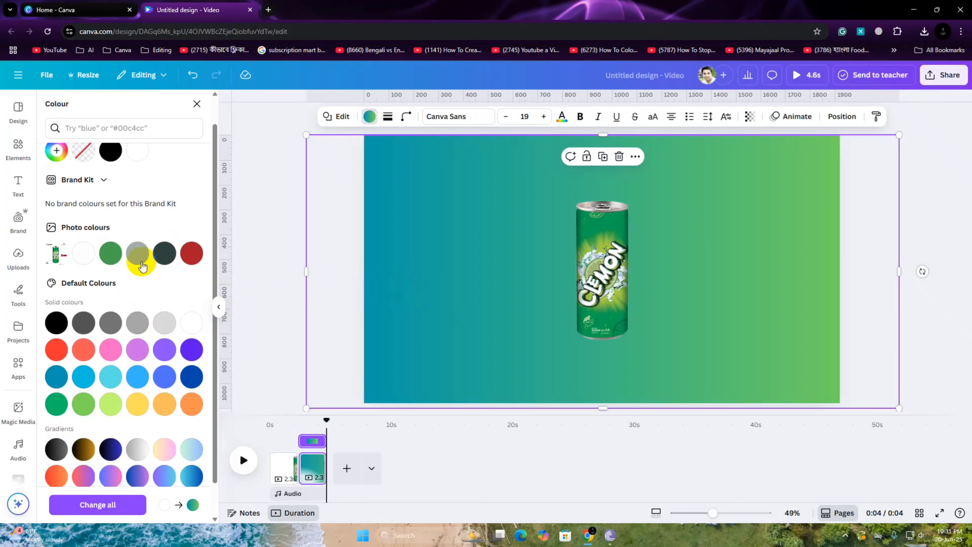
pyautogui.scroll(1, 137, 260)
pyautogui.click(65, 187)
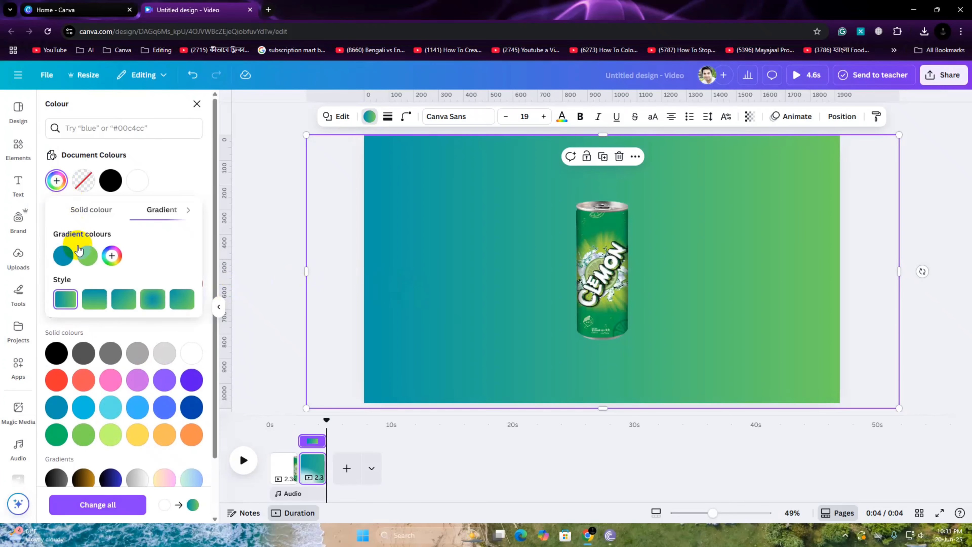
pyautogui.click(63, 255)
pyautogui.moveTo(76, 342); pyautogui.dragTo(115, 346)
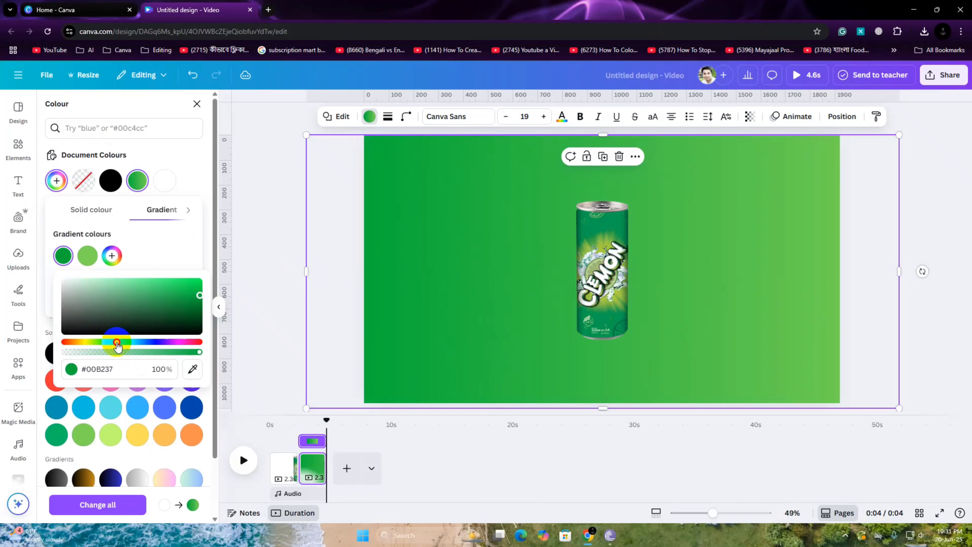
pyautogui.moveTo(142, 318); pyautogui.dragTo(188, 302)
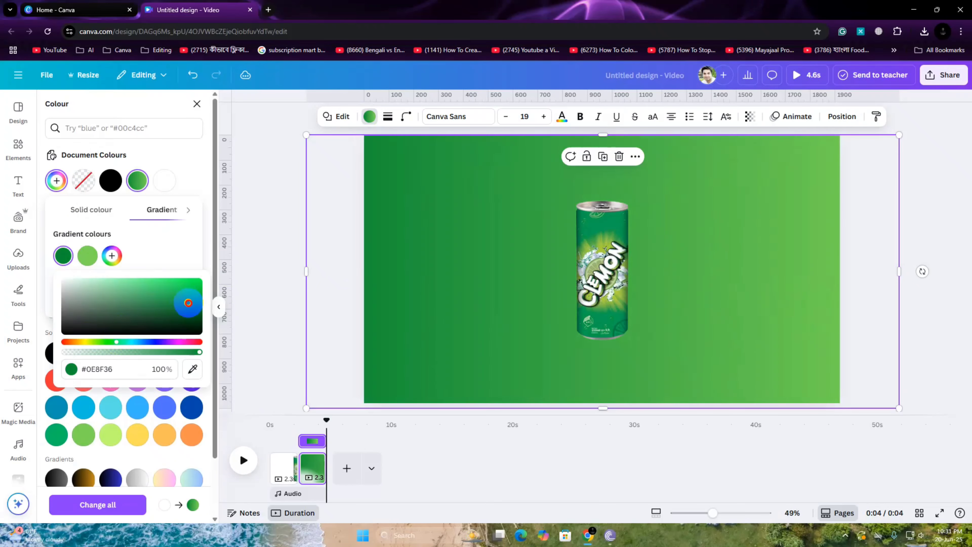
# - Change the background gradient's other colour to pale green #d2e6c9, place it first, and use the circular gradient style
pyautogui.click(87, 255)
pyautogui.click(107, 283)
pyautogui.moveTo(107, 284); pyautogui.dragTo(58, 256)
pyautogui.click(136, 265)
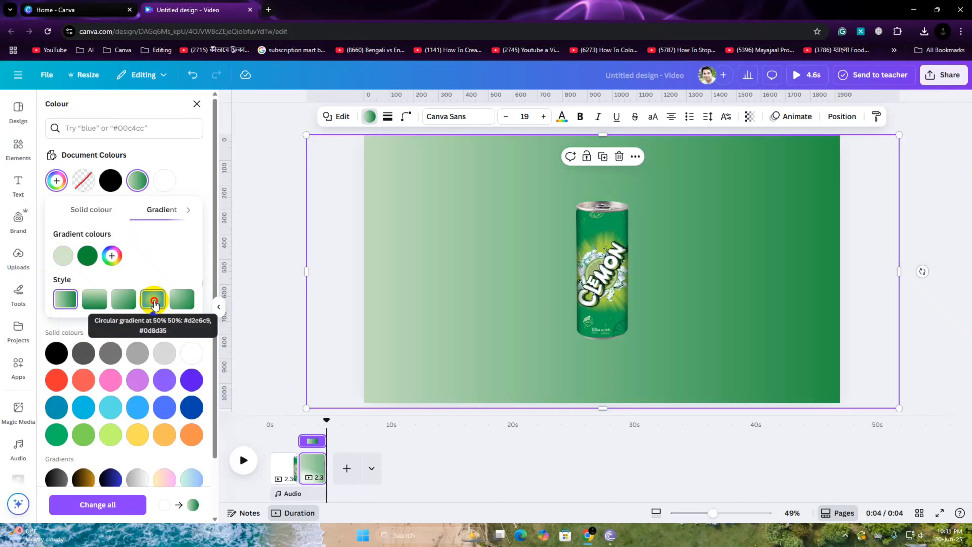
pyautogui.click(153, 300)
pyautogui.click(603, 291)
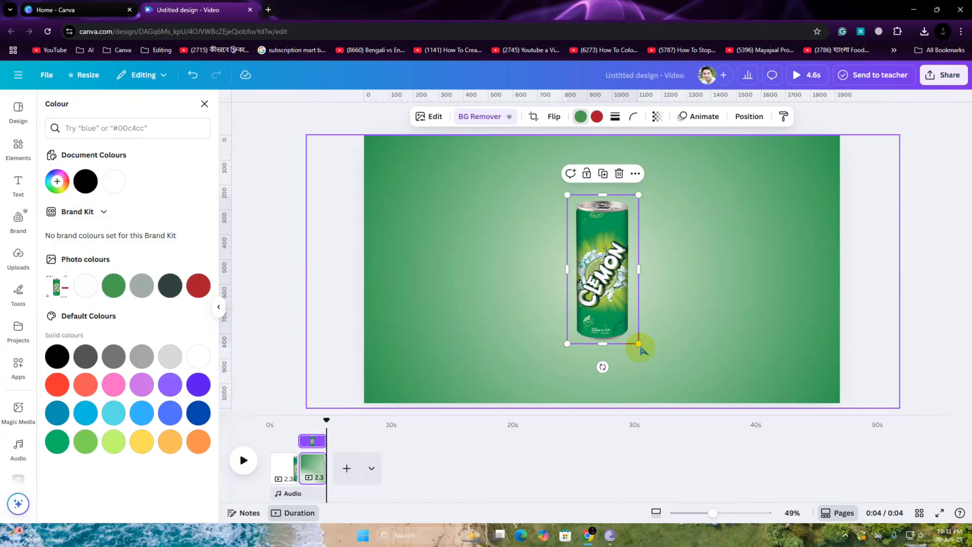
pyautogui.click(696, 325)
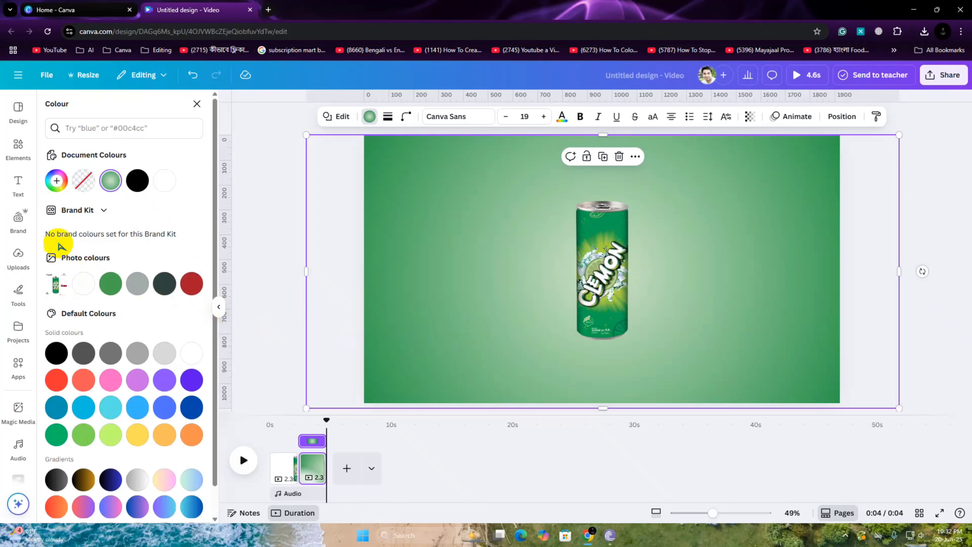
# - Add a heading reading "CLAMON" and move it just left of the can
pyautogui.click(19, 182)
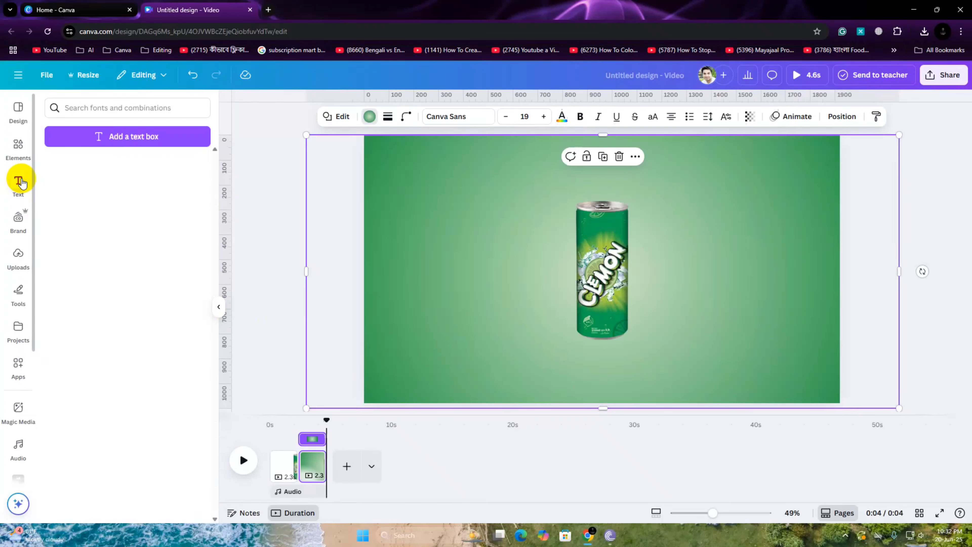
pyautogui.click(110, 225)
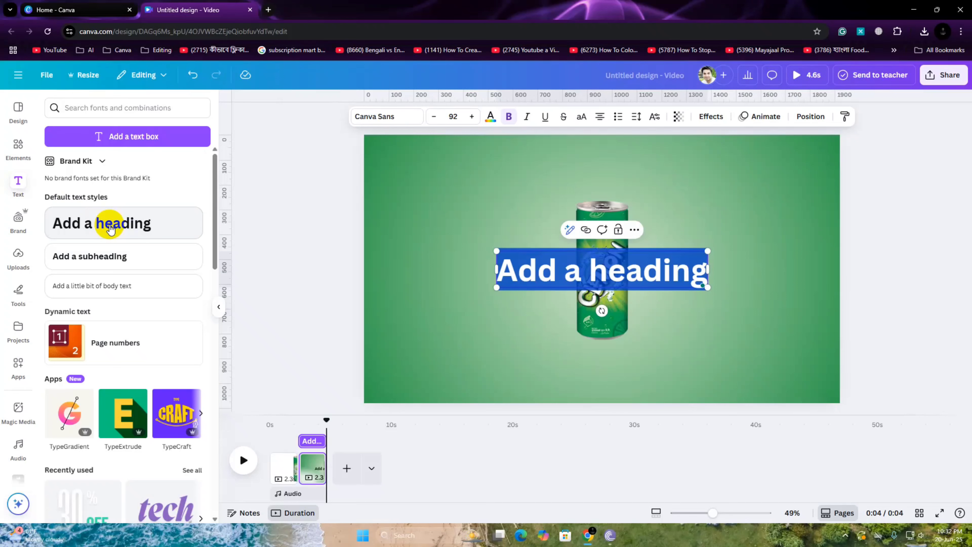
pyautogui.write('CLAMON')
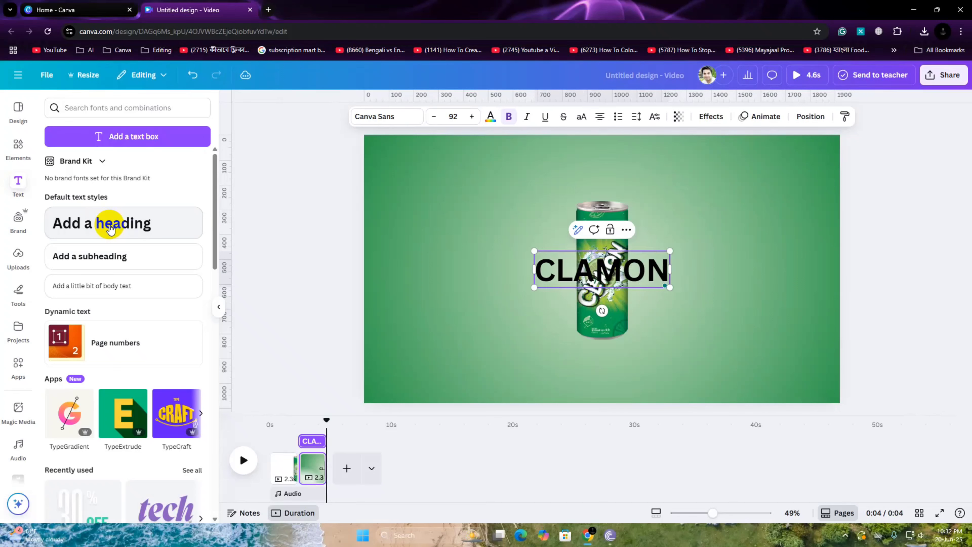
pyautogui.click(746, 317)
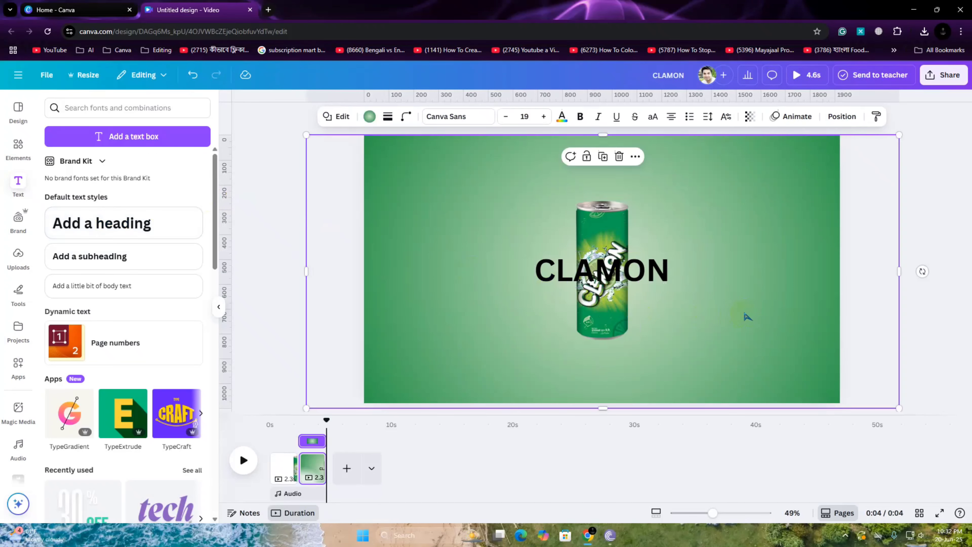
pyautogui.moveTo(643, 282); pyautogui.dragTo(518, 286)
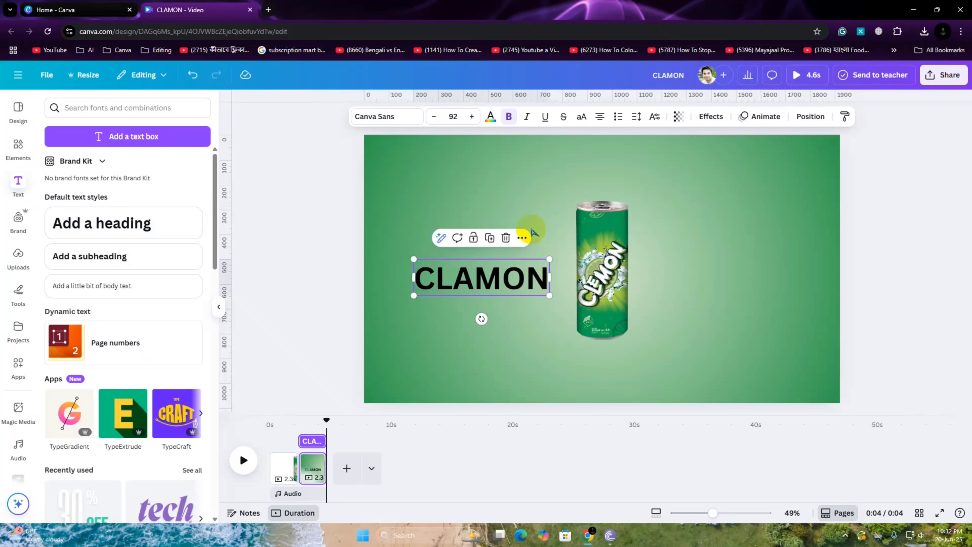
# - Set the CLAMON heading's font to Anton and its text colour to white
pyautogui.click(387, 117)
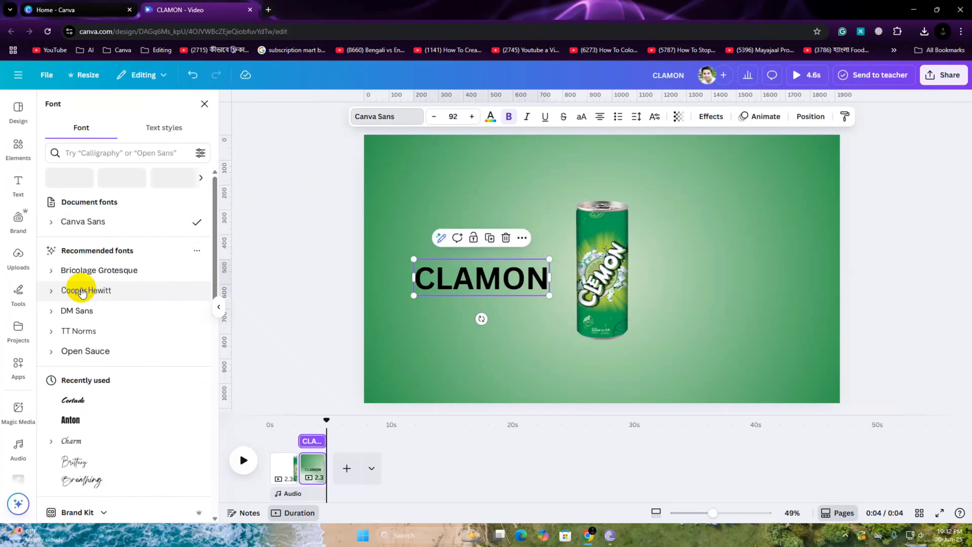
pyautogui.click(71, 421)
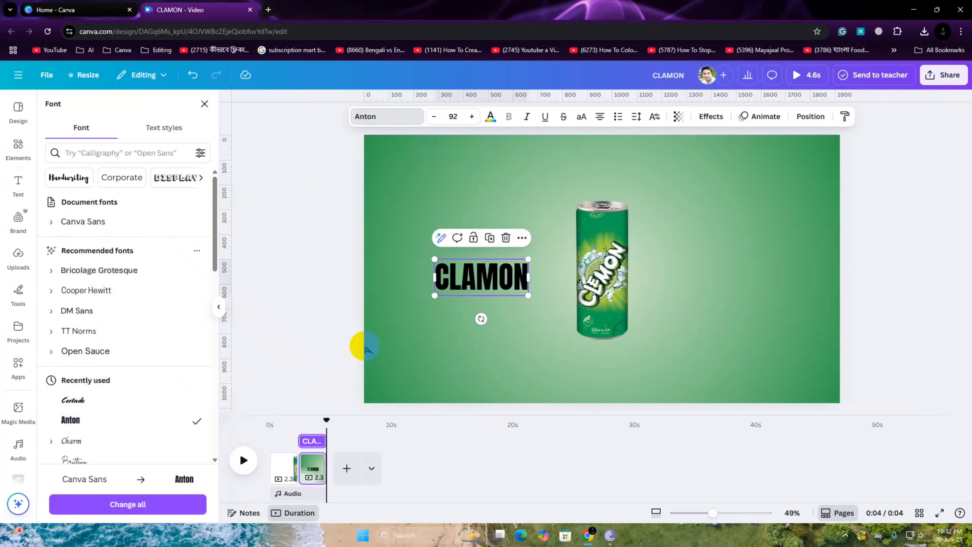
pyautogui.click(490, 116)
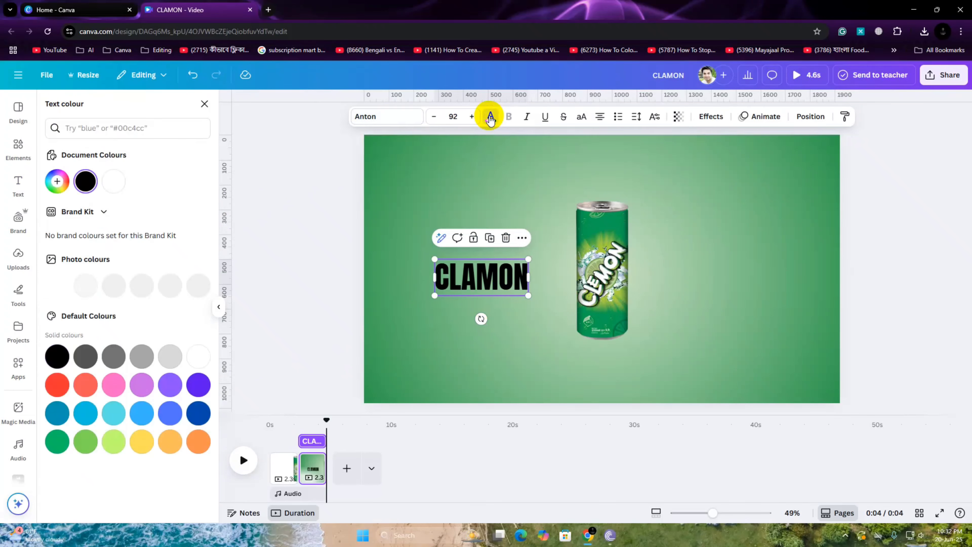
pyautogui.click(114, 185)
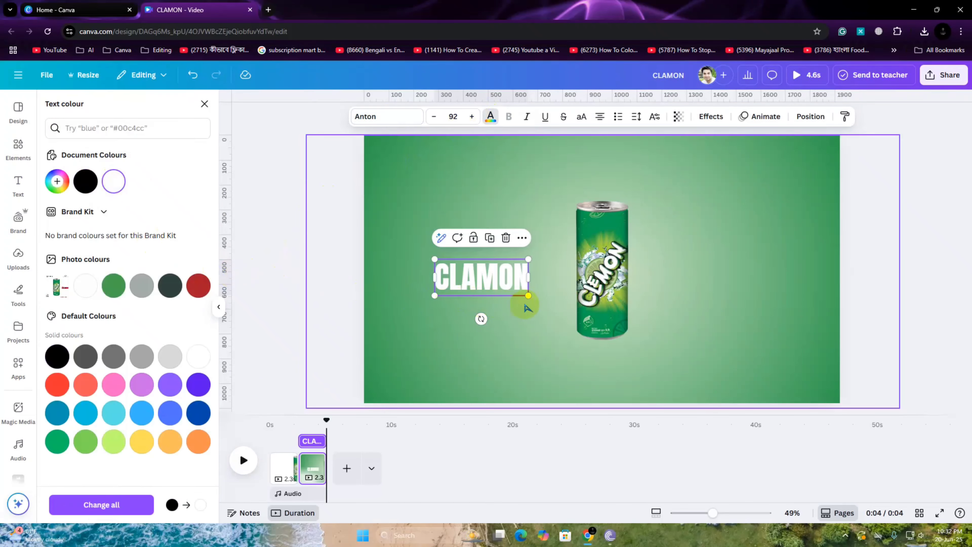
# - Enlarge the CLAMON heading to font size 335, widen its text box, and centre it over the can
pyautogui.moveTo(528, 295); pyautogui.dragTo(775, 395)
pyautogui.moveTo(661, 347); pyautogui.dragTo(655, 290)
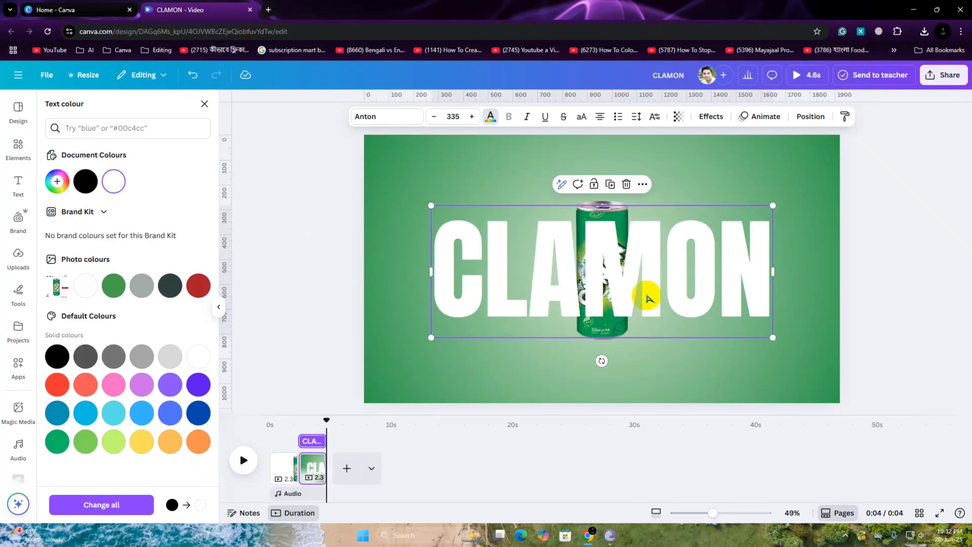
pyautogui.rightClick(648, 297)
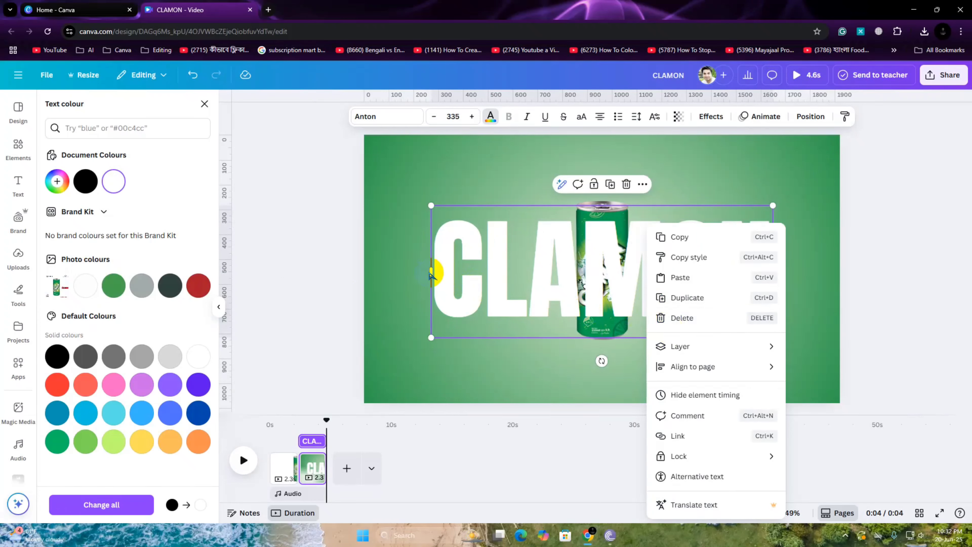
pyautogui.moveTo(431, 274); pyautogui.dragTo(384, 271)
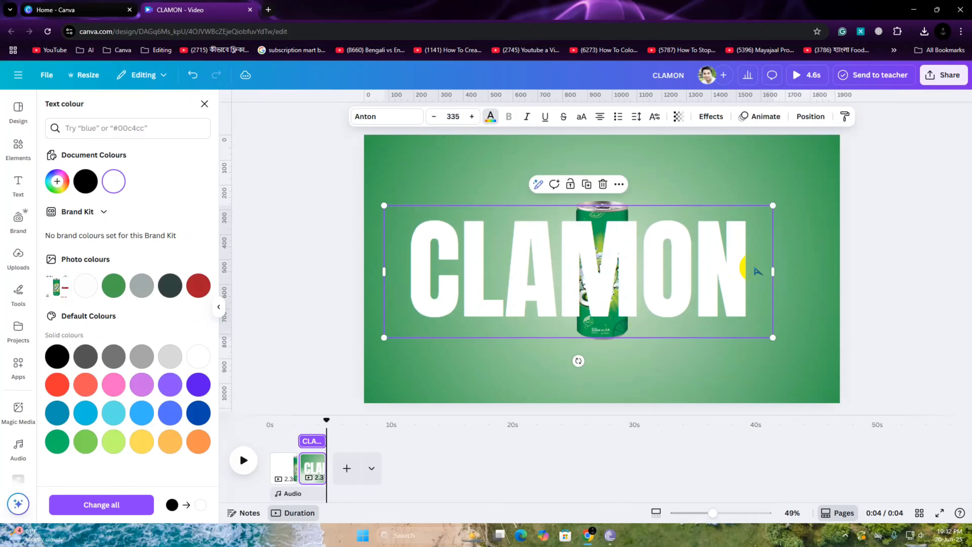
pyautogui.moveTo(667, 274); pyautogui.dragTo(711, 273)
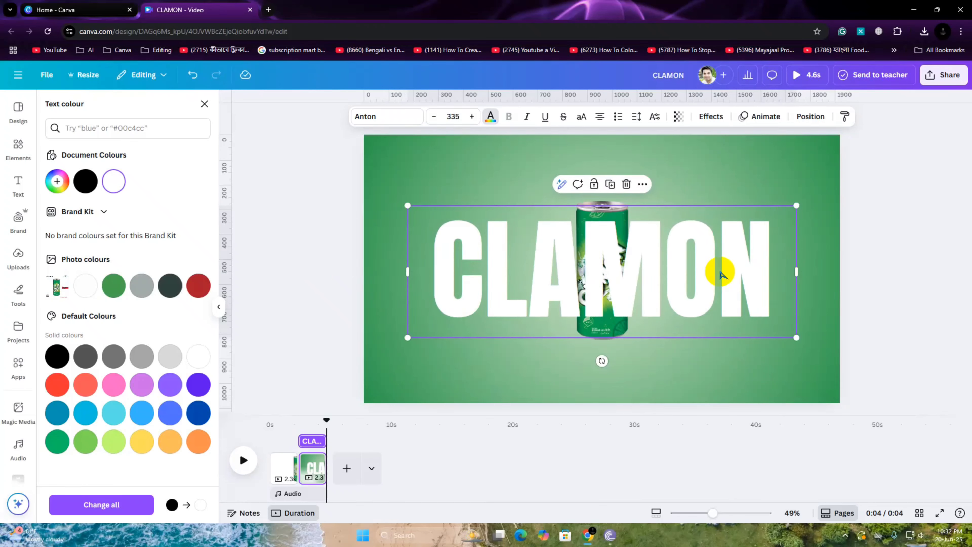
# - Reorder the layers so the CLAMON text sits directly behind the can
pyautogui.rightClick(678, 286)
pyautogui.moveTo(759, 346)
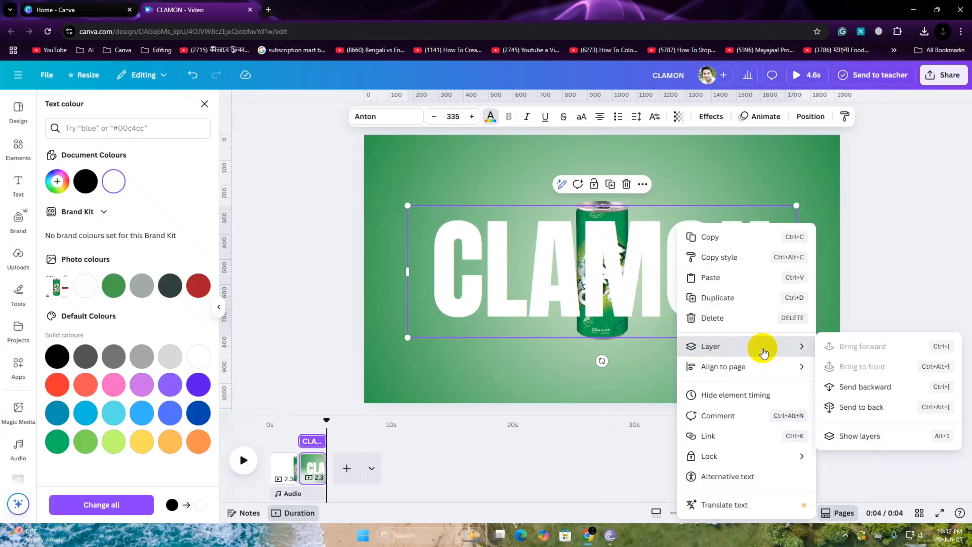
pyautogui.click(855, 438)
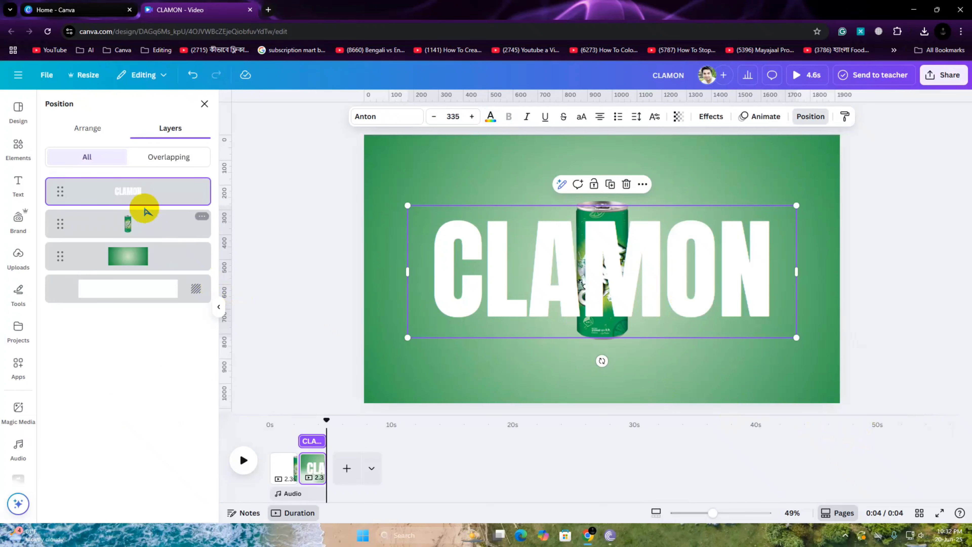
pyautogui.moveTo(144, 193); pyautogui.dragTo(145, 235)
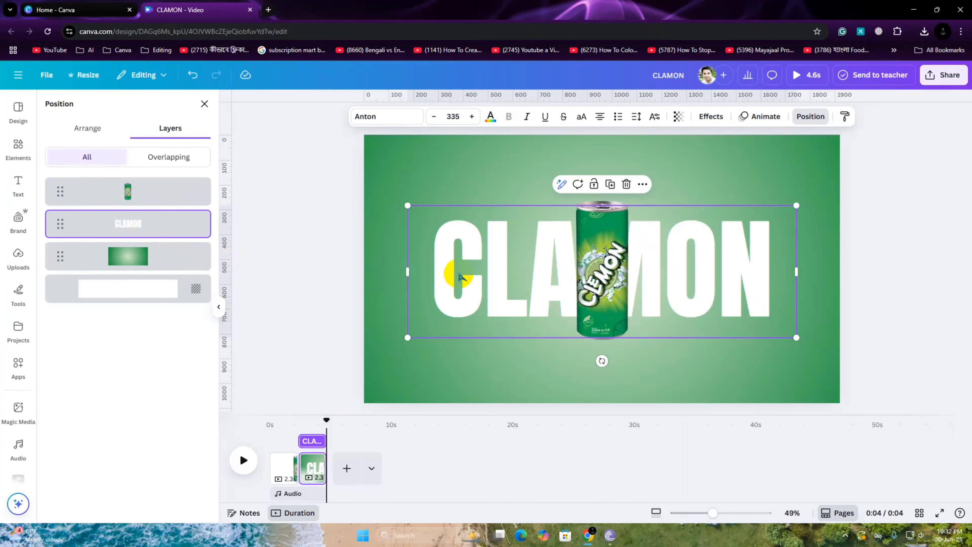
# - Move the CLAMON text off the page's left edge, then duplicate it and bring the copy over the can
pyautogui.moveTo(533, 274); pyautogui.dragTo(143, 269)
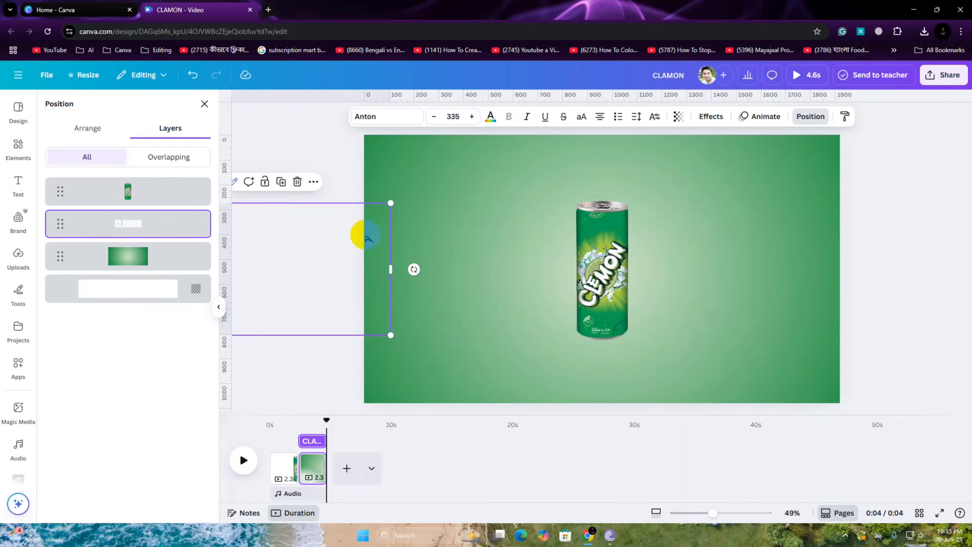
pyautogui.click(280, 184)
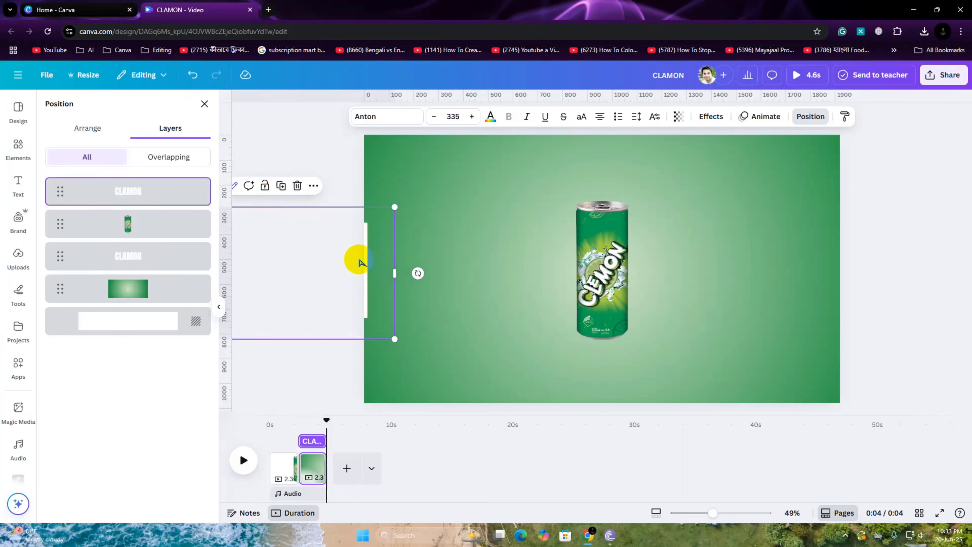
pyautogui.moveTo(359, 262); pyautogui.dragTo(798, 268)
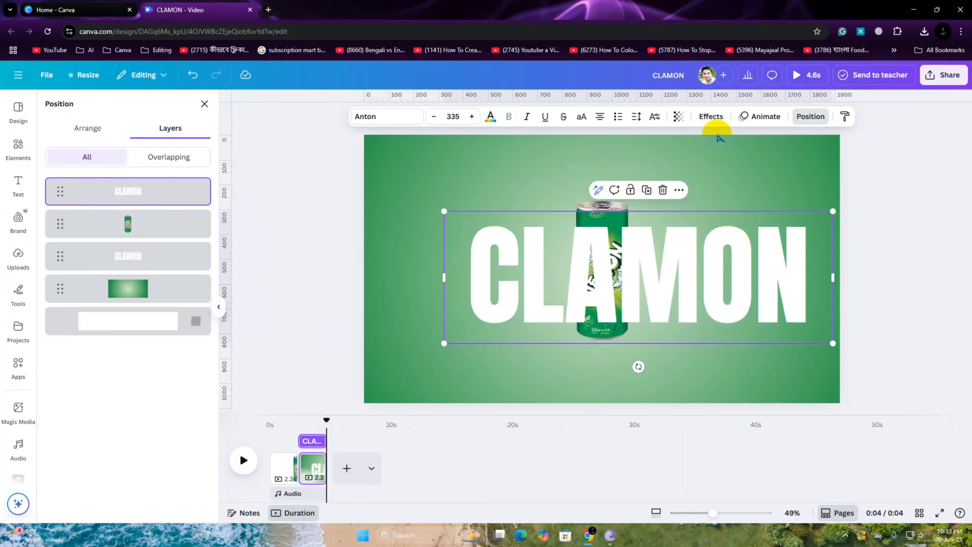
# - Apply the Hollow effect with thickness 5 to the copied CLAMON text and move it off the page's right edge
pyautogui.click(719, 119)
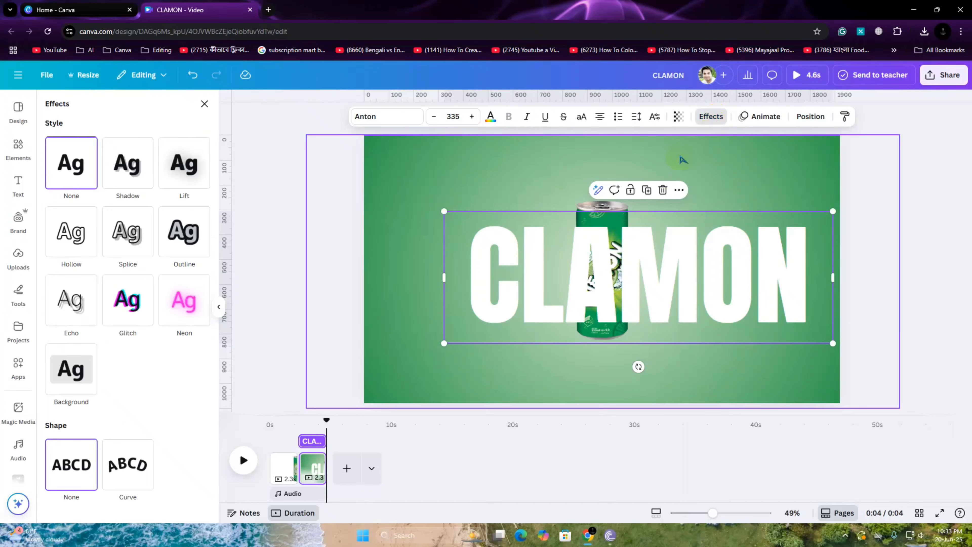
pyautogui.click(90, 241)
pyautogui.moveTo(88, 294); pyautogui.dragTo(64, 297)
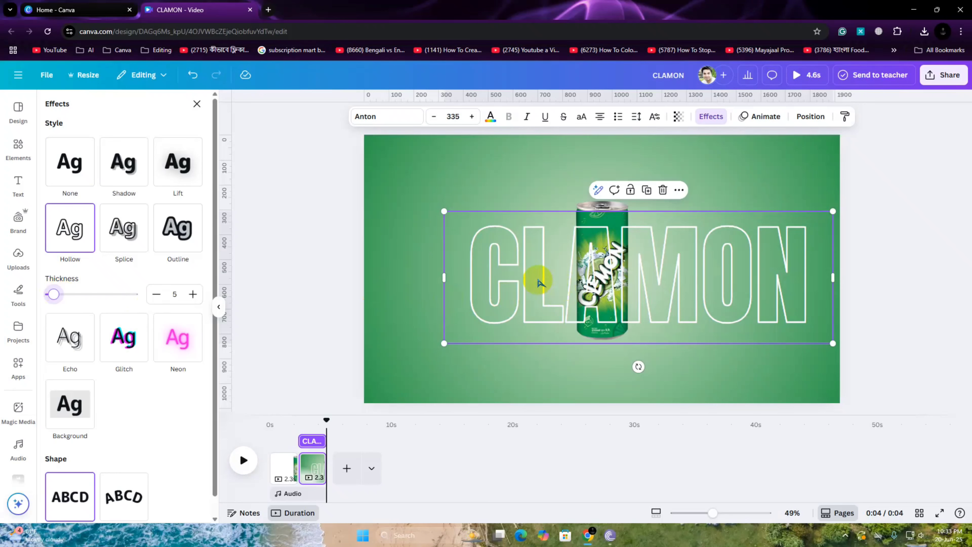
pyautogui.moveTo(540, 282); pyautogui.dragTo(914, 269)
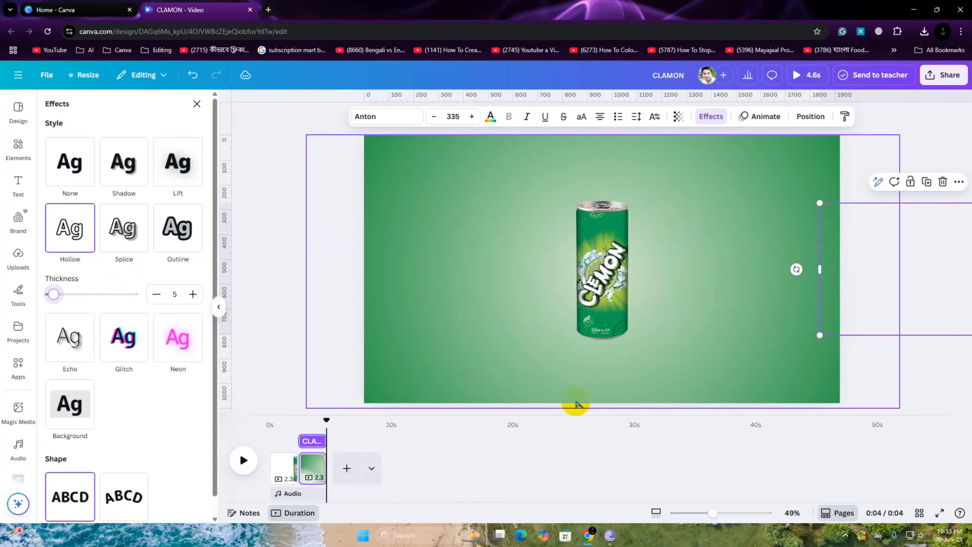
# - Duplicate the green page and, on the new page, move the solid CLAMON text from beyond the left edge to behind the can
pyautogui.rightClick(313, 462)
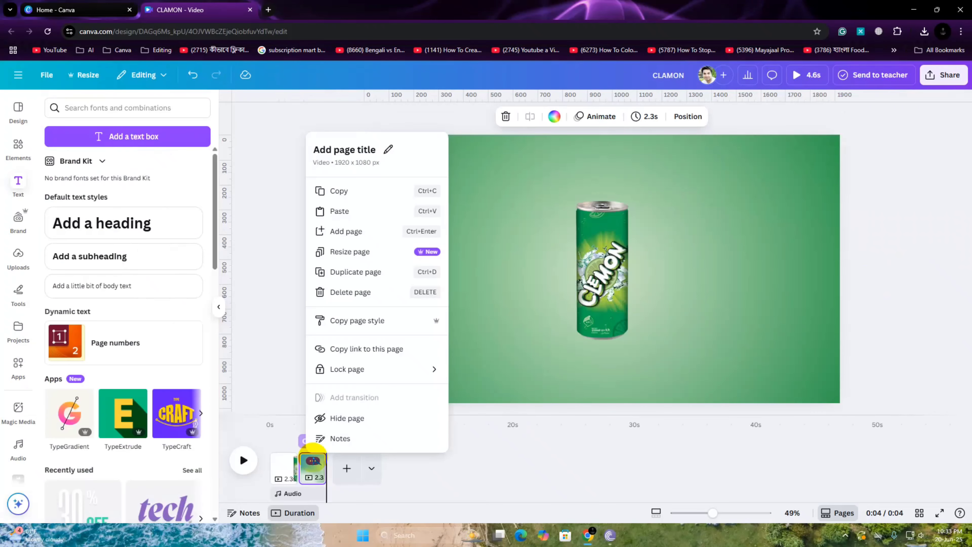
pyautogui.click(378, 276)
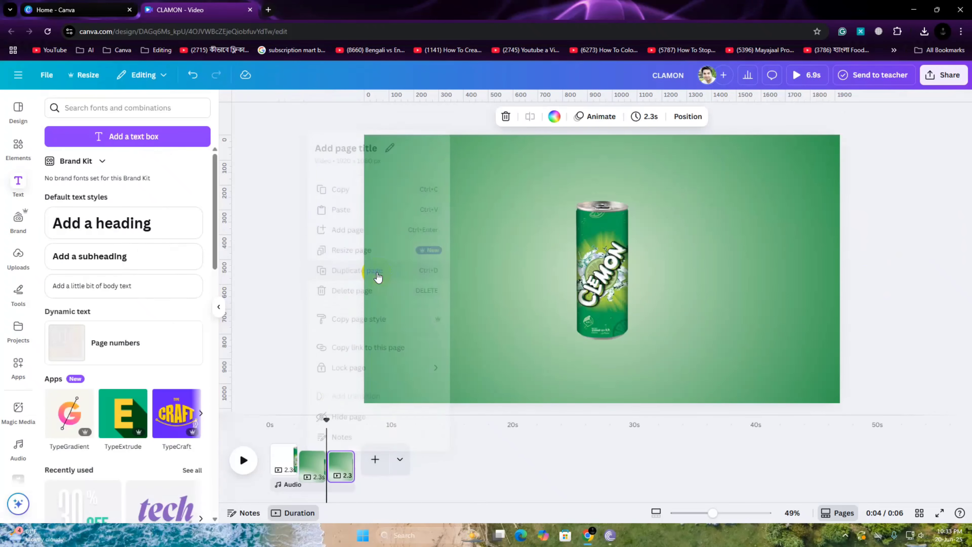
pyautogui.click(342, 464)
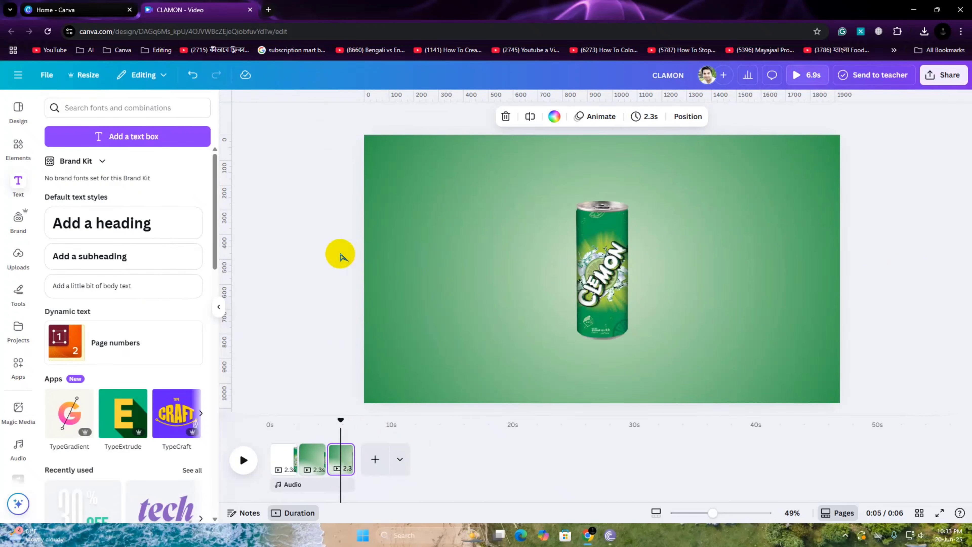
pyautogui.moveTo(361, 259); pyautogui.dragTo(778, 265)
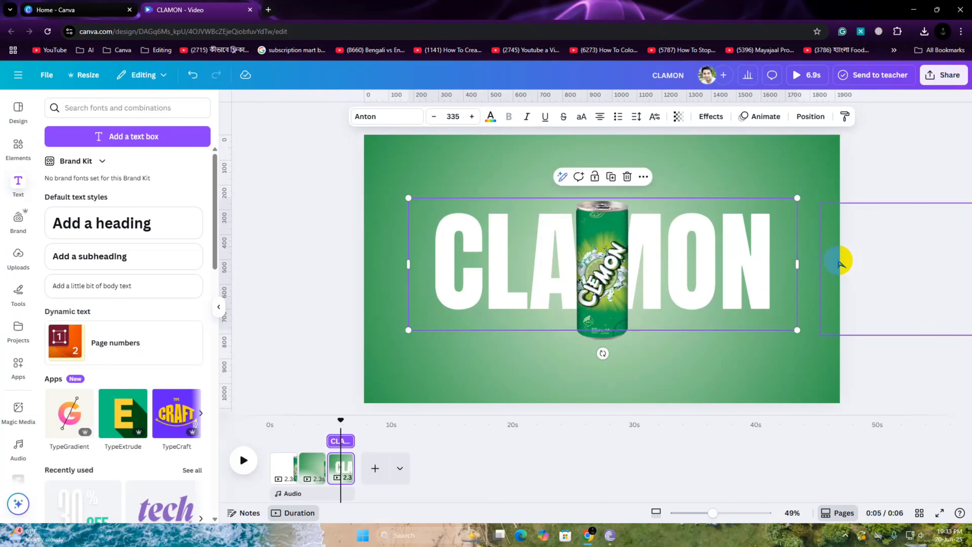
# - Move the hollow CLAMON text from beyond the page's right edge onto the can, aligned exactly with the solid CLAMON text
pyautogui.moveTo(839, 263); pyautogui.dragTo(427, 256)
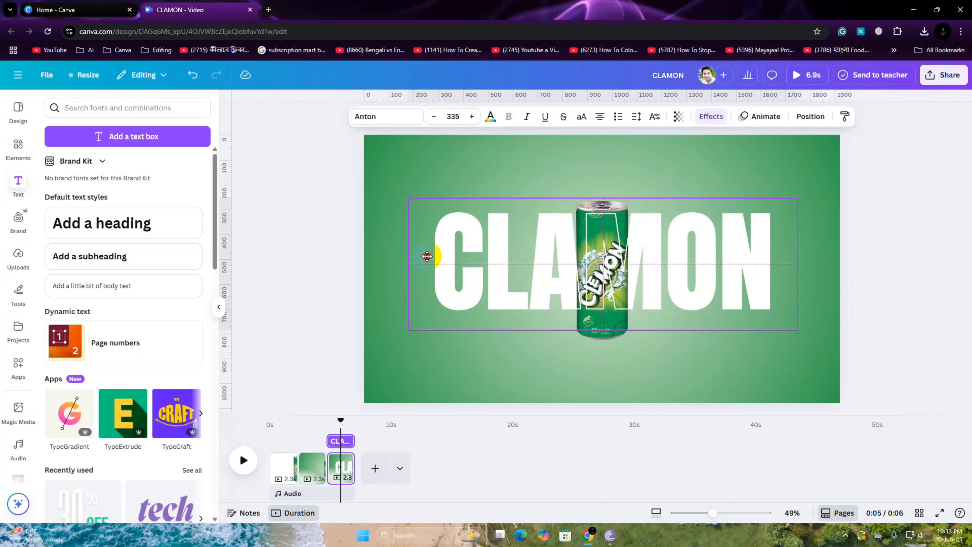
pyautogui.moveTo(429, 260); pyautogui.dragTo(430, 259)
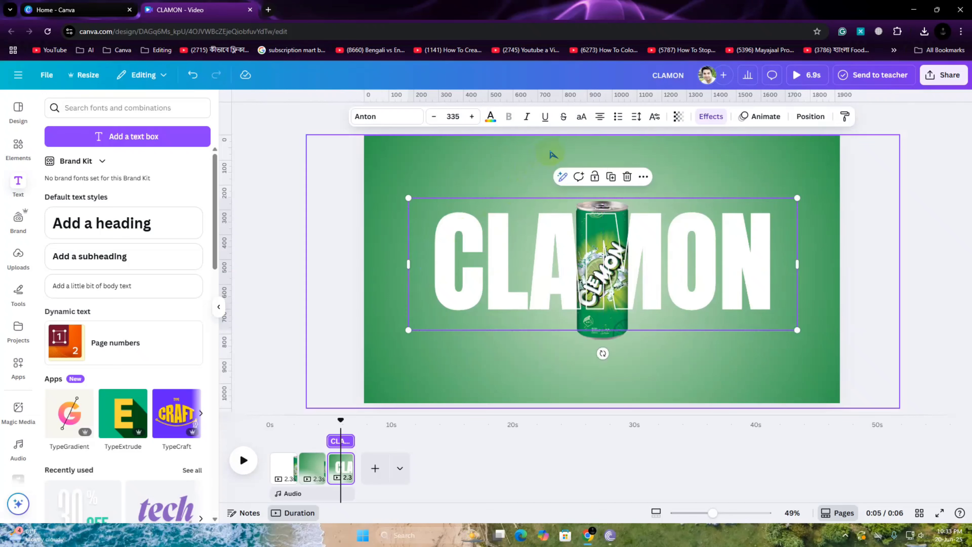
# - Reduce the green gradient rectangle's height from above and below to form a horizontal band behind the CLAMON text
pyautogui.moveTo(580, 137); pyautogui.dragTo(596, 210)
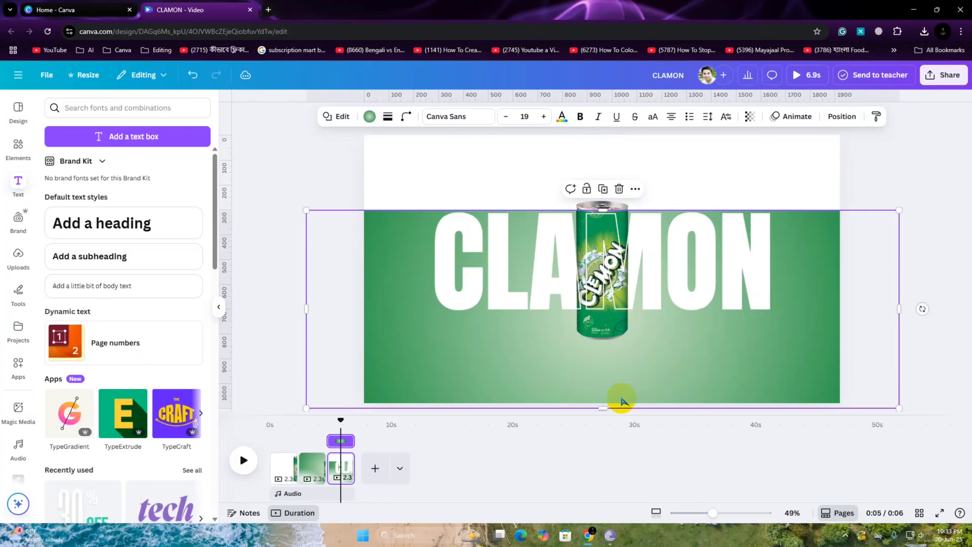
pyautogui.moveTo(621, 399); pyautogui.dragTo(616, 330)
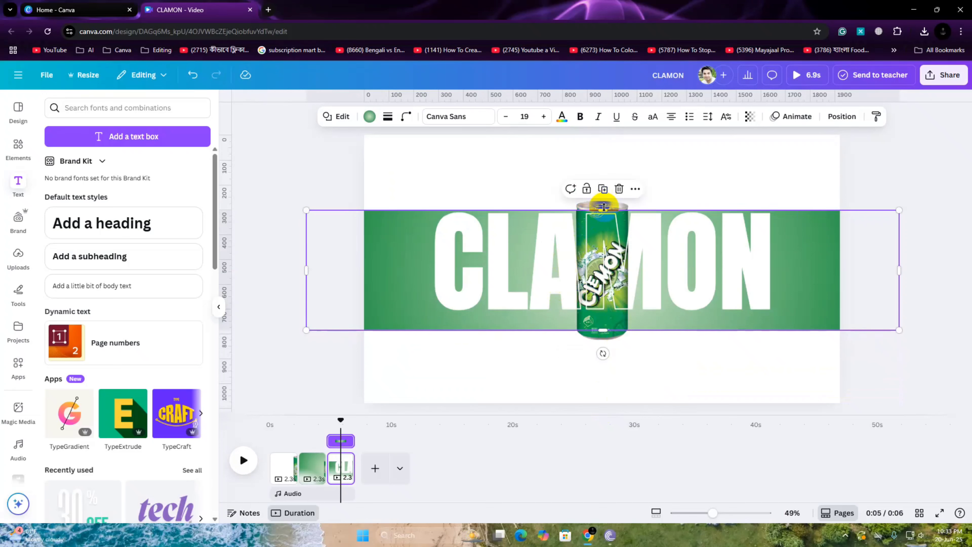
pyautogui.moveTo(604, 206); pyautogui.dragTo(606, 208)
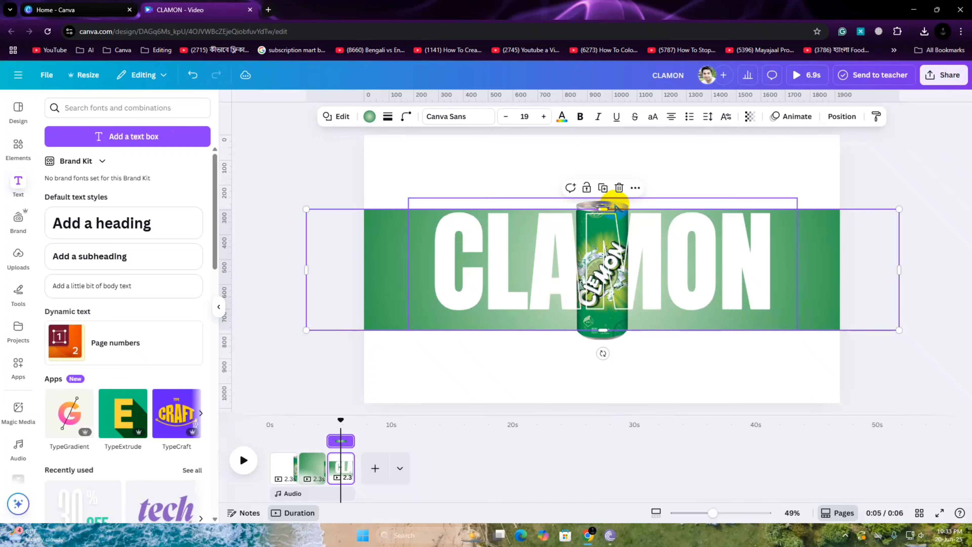
pyautogui.click(614, 207)
pyautogui.click(600, 329)
pyautogui.click(677, 382)
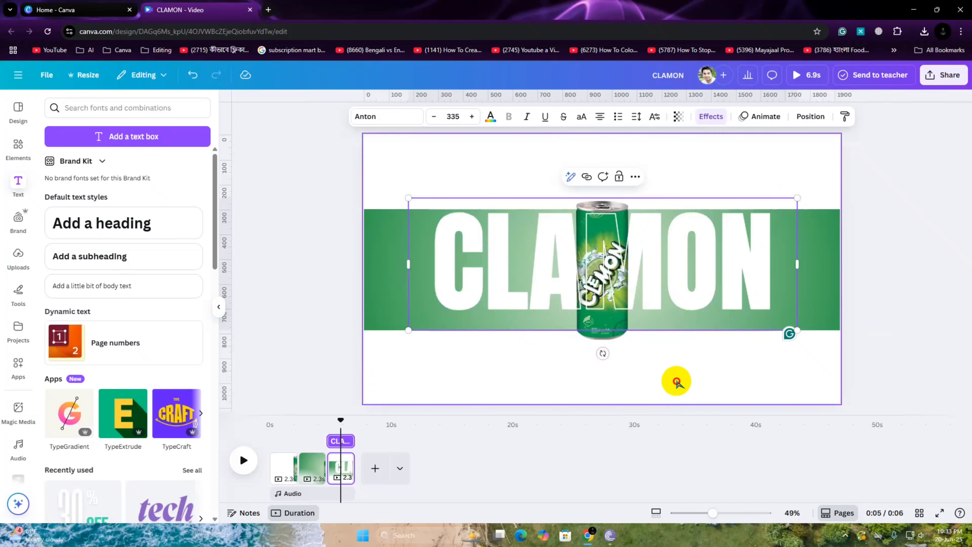
pyautogui.click(609, 329)
pyautogui.click(608, 340)
pyautogui.click(703, 358)
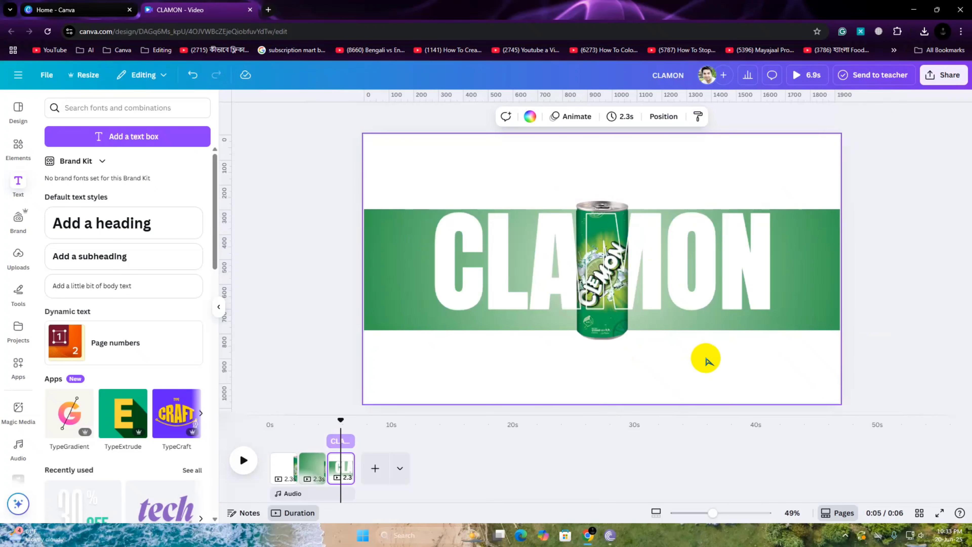
# - Show the layers, select the can's layer and enlarge the can to nearly the full page height
pyautogui.rightClick(764, 277)
pyautogui.moveTo(797, 332)
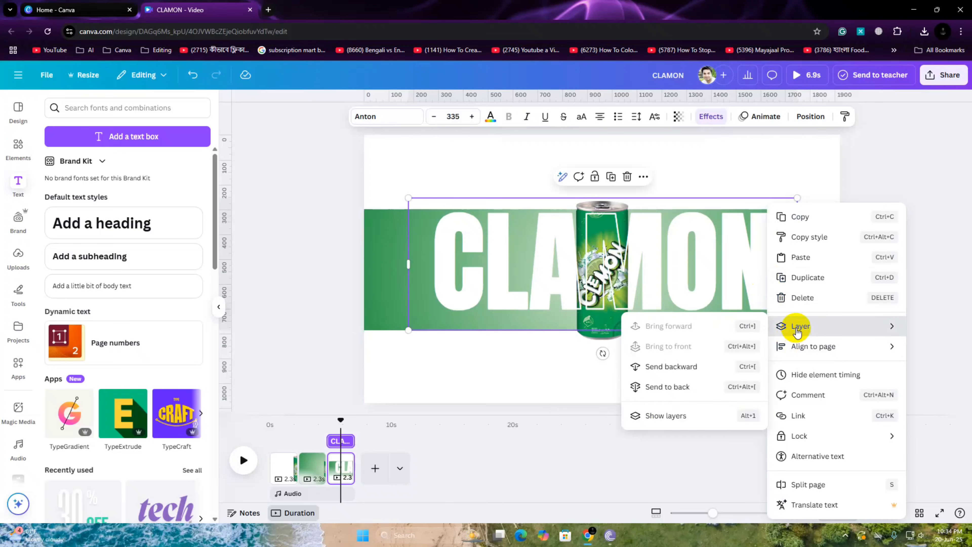
pyautogui.click(636, 416)
pyautogui.click(152, 225)
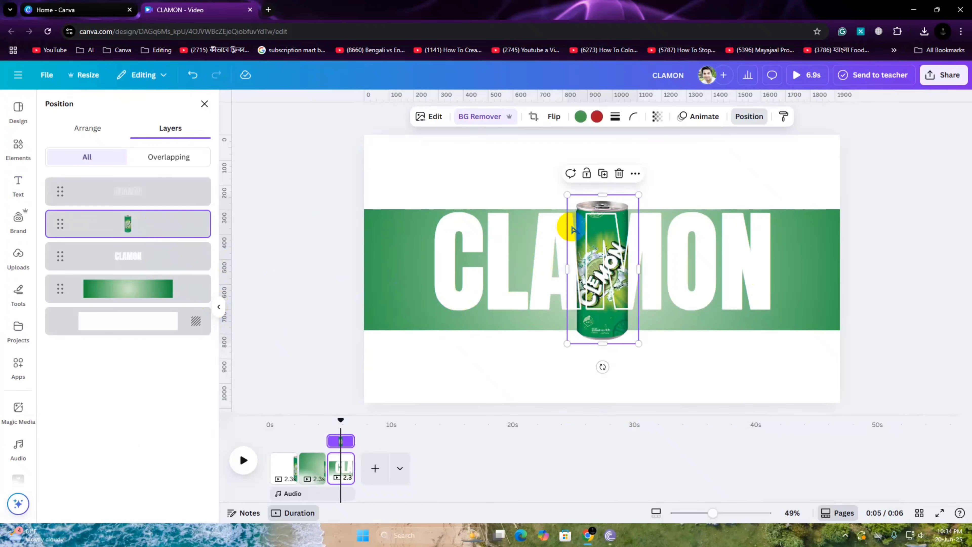
pyautogui.moveTo(566, 193); pyautogui.dragTo(489, 164)
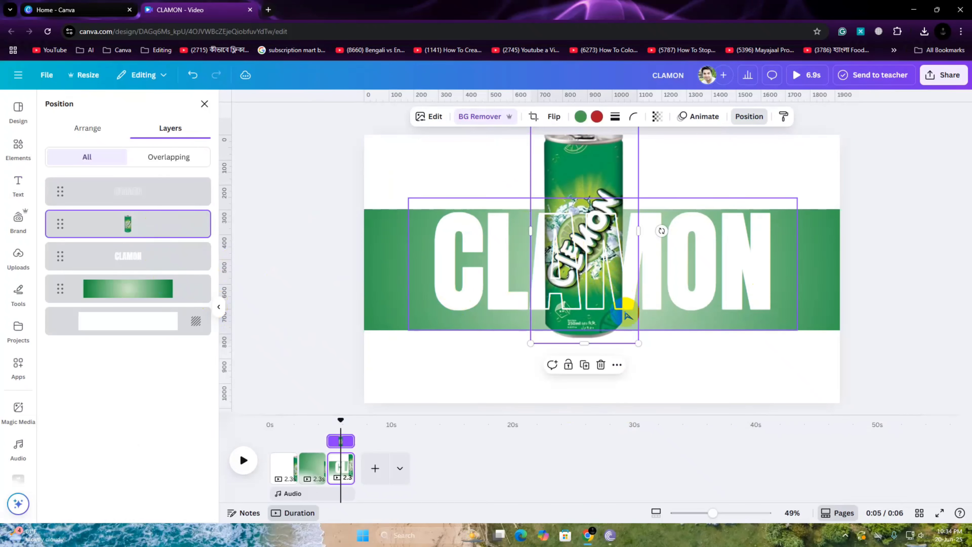
pyautogui.moveTo(637, 345); pyautogui.dragTo(623, 358)
# - Extend the green band's upper edge to match the top of the CLAMON text box, and deselect it
pyautogui.click(410, 212)
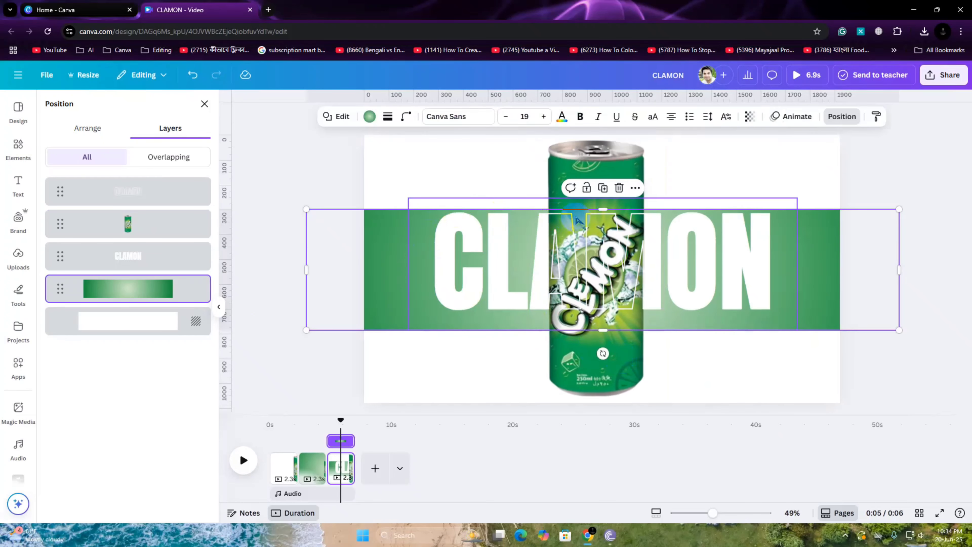
pyautogui.moveTo(600, 210); pyautogui.dragTo(600, 200)
pyautogui.click(626, 354)
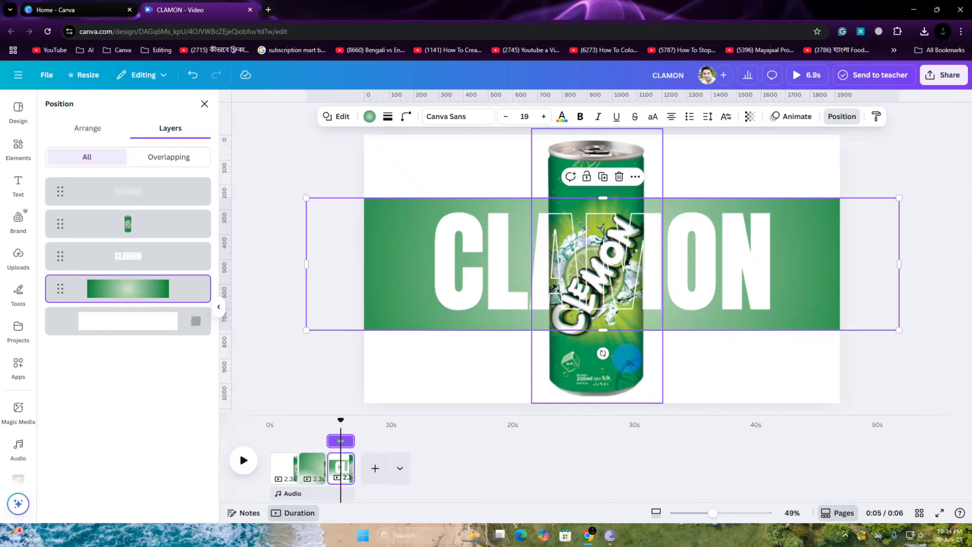
pyautogui.click(872, 373)
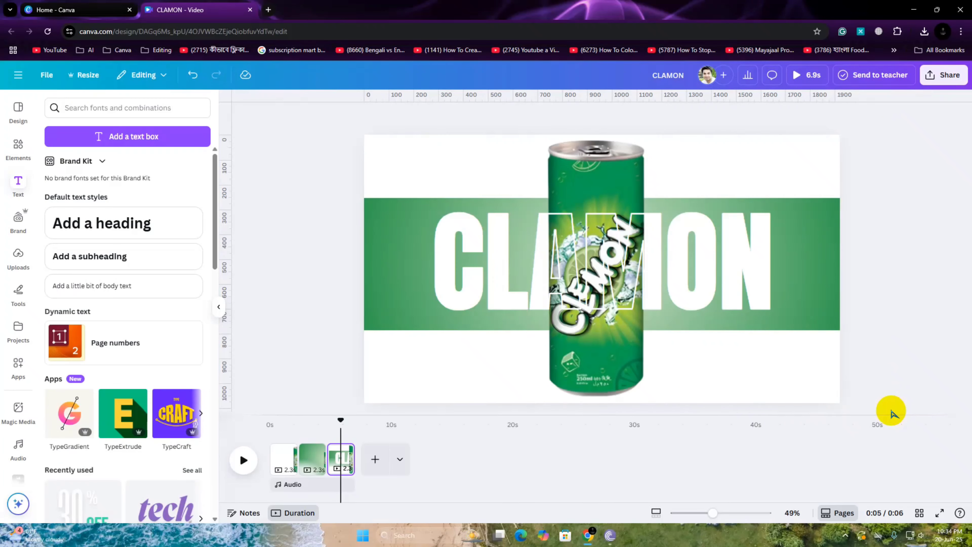
# - Duplicate the third page with the enlarged can and green band
pyautogui.click(344, 453)
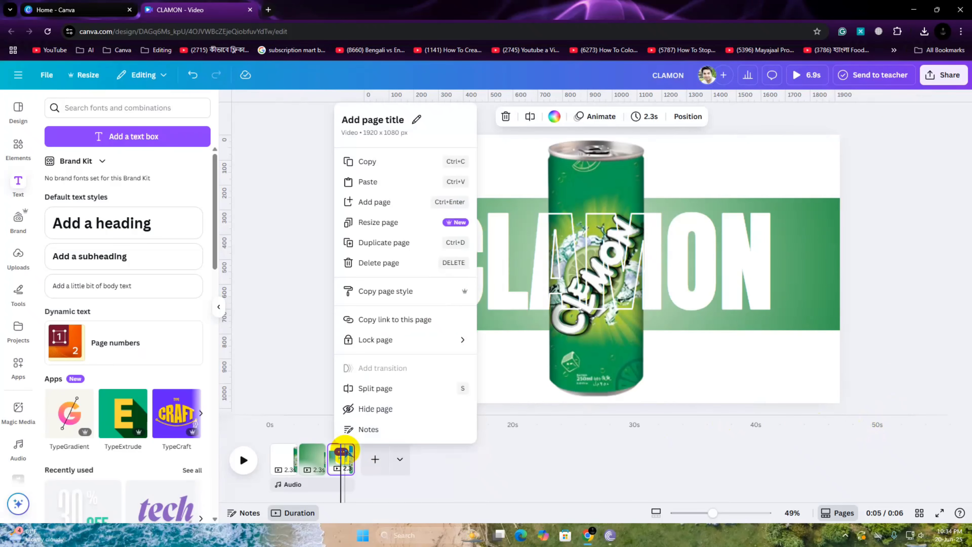
pyautogui.click(393, 242)
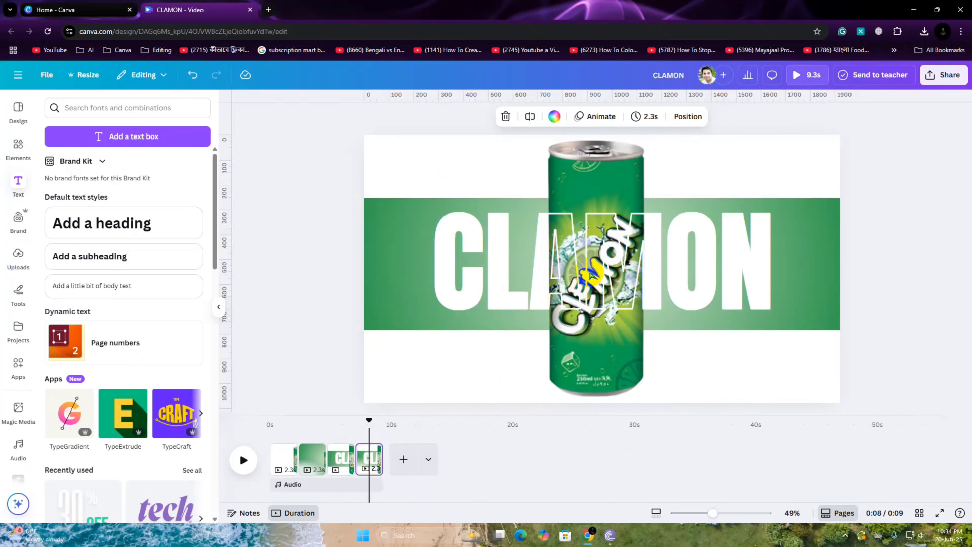
# - On the new page, move the hollow CLAMON text off the left edge and shrink the solid CLAMON text to size 97.8 right of the can
pyautogui.click(592, 272)
pyautogui.moveTo(558, 270); pyautogui.dragTo(139, 271)
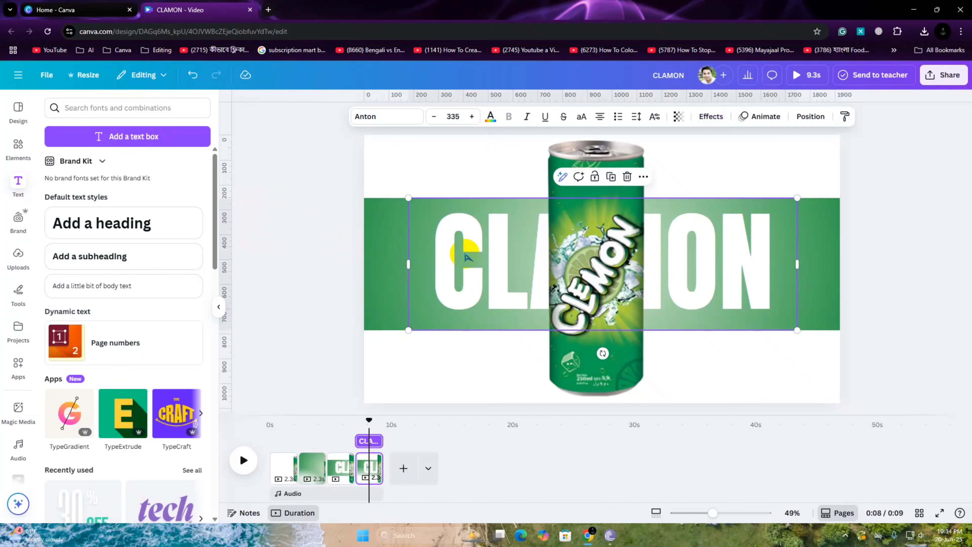
pyautogui.moveTo(409, 197); pyautogui.dragTo(754, 240)
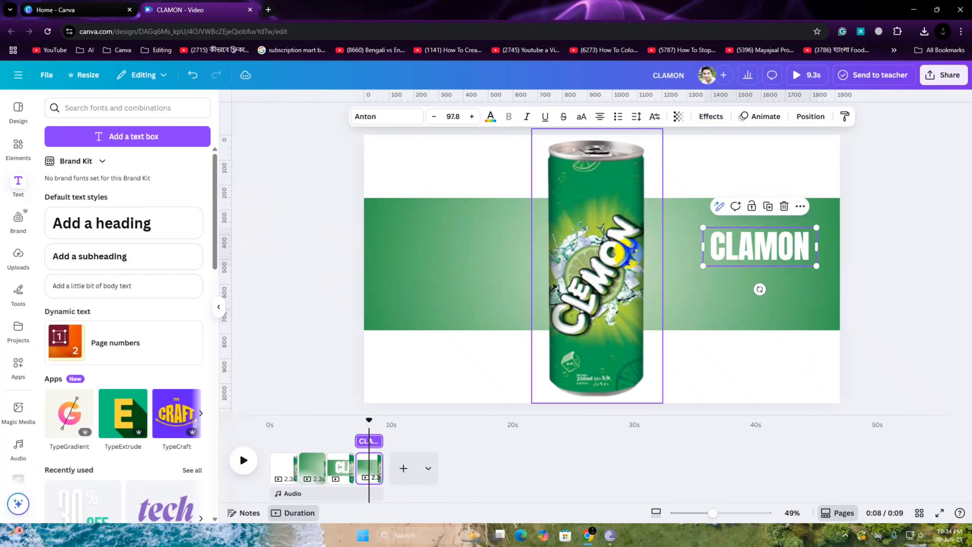
# - Tilt the can clockwise, then enlarge and position it diagonally so it fills the left and middle of the page
pyautogui.click(643, 337)
pyautogui.moveTo(685, 266); pyautogui.dragTo(704, 338)
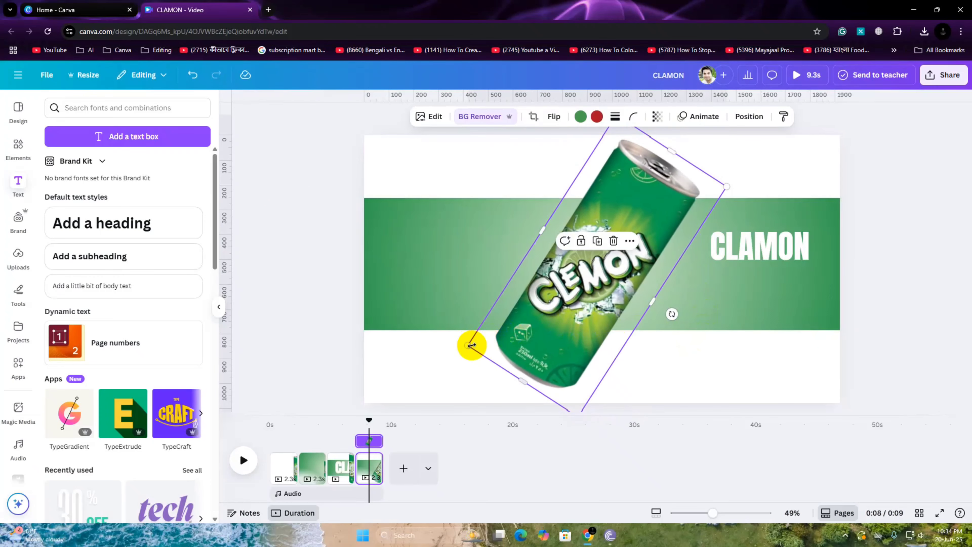
pyautogui.moveTo(464, 346); pyautogui.dragTo(264, 407)
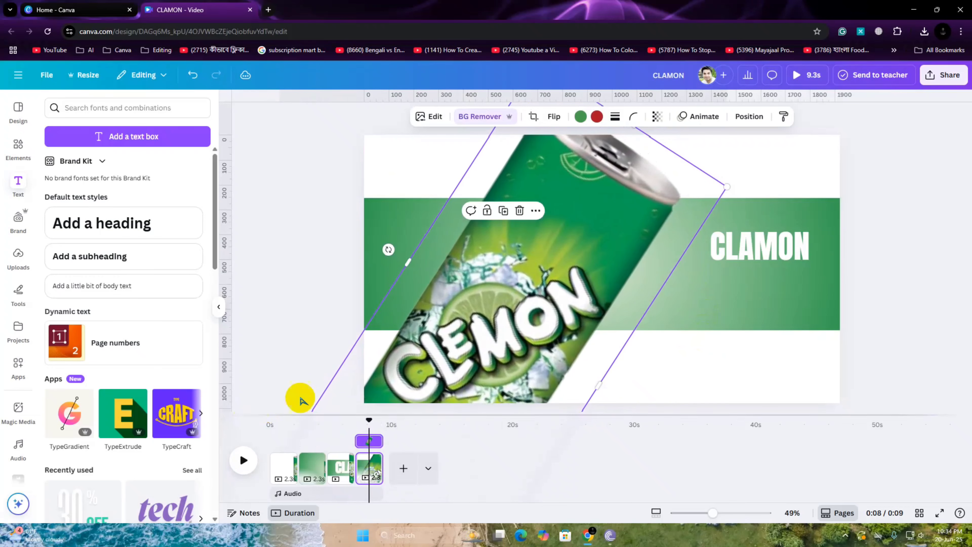
pyautogui.moveTo(502, 330); pyautogui.dragTo(510, 321)
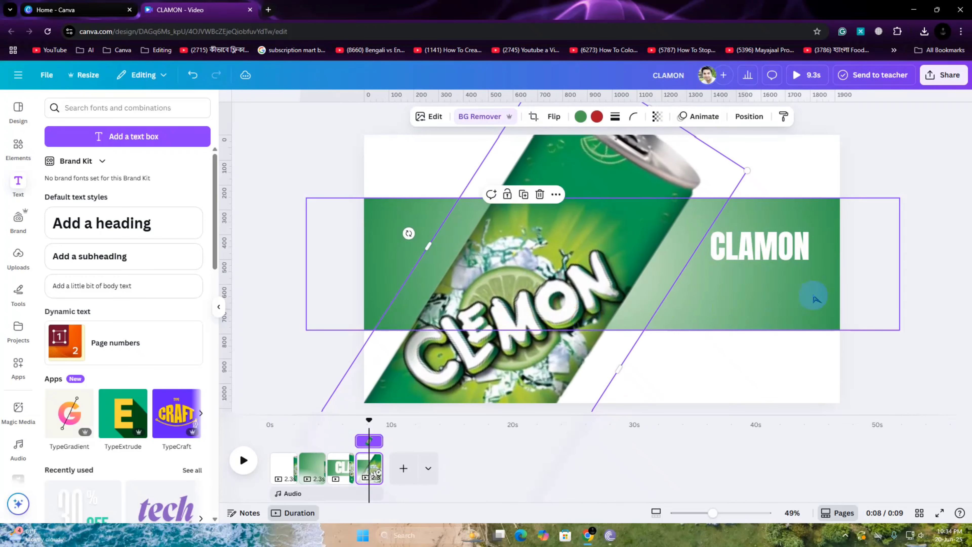
# - Rotate the green gradient rectangle parallel to the tilted can and make it fill the page area to the can's right
pyautogui.click(815, 286)
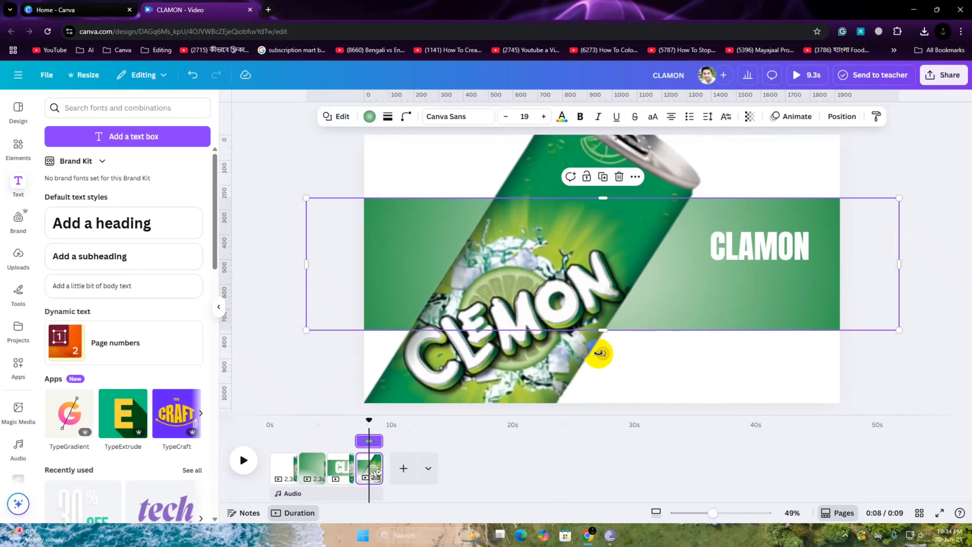
pyautogui.moveTo(601, 352); pyautogui.dragTo(866, 391)
# - Enlarge the CLAMON text to size 156 and position it in the green area beside the can
pyautogui.click(776, 253)
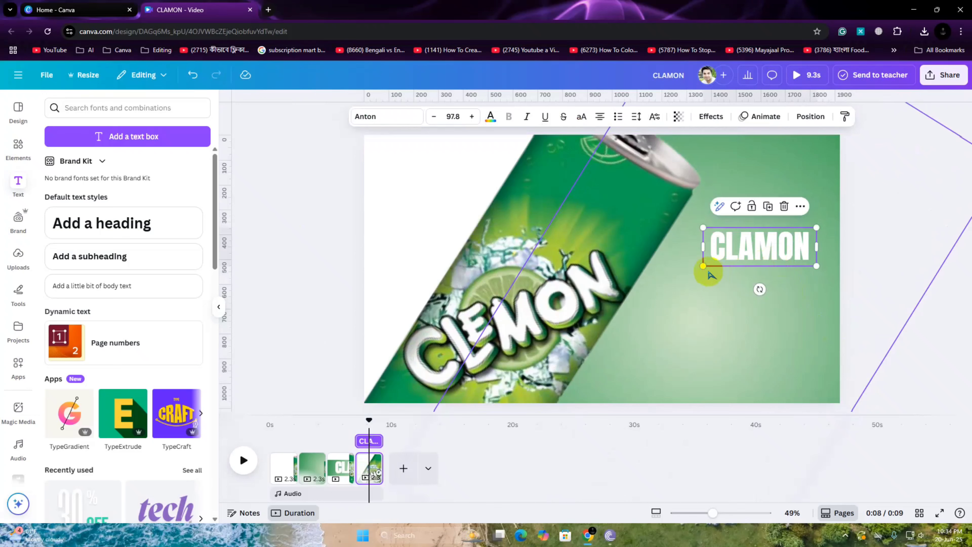
pyautogui.moveTo(705, 271); pyautogui.dragTo(649, 310)
pyautogui.moveTo(727, 311); pyautogui.dragTo(733, 288)
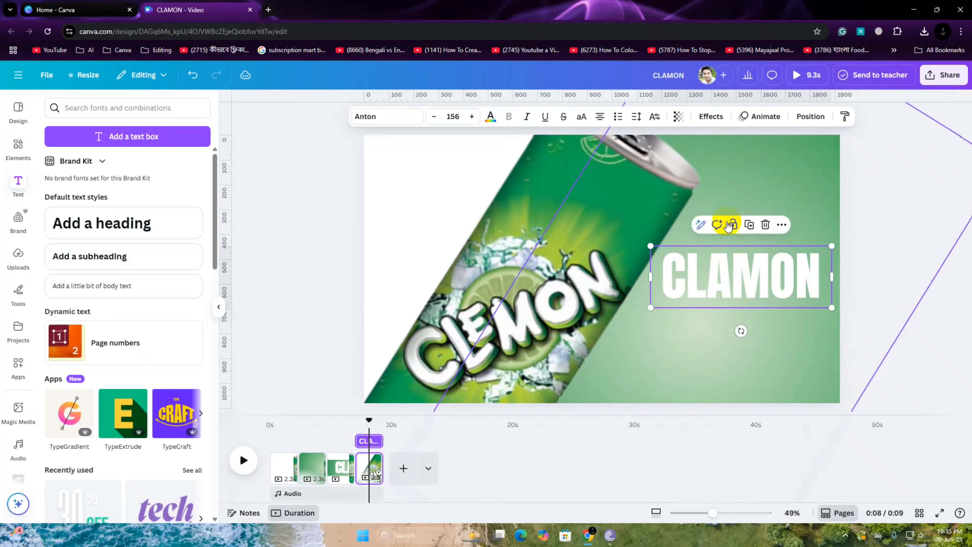
# - Apply the Lift effect to the CLAMON text with an intensity of 54
pyautogui.click(719, 120)
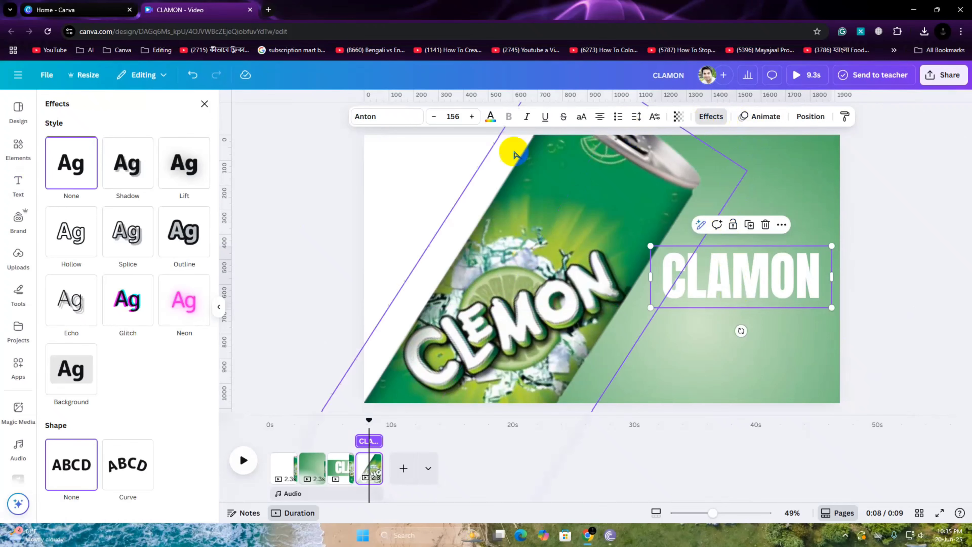
pyautogui.click(179, 177)
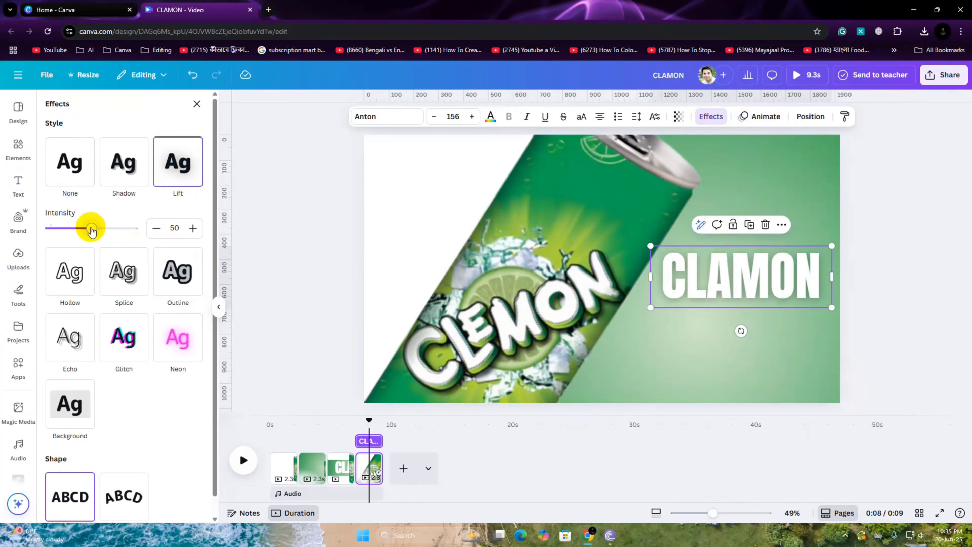
pyautogui.moveTo(86, 226)
pyautogui.mouseDown()
pyautogui.moveTo(113, 226)
pyautogui.moveTo(93, 229)
pyautogui.mouseUp()
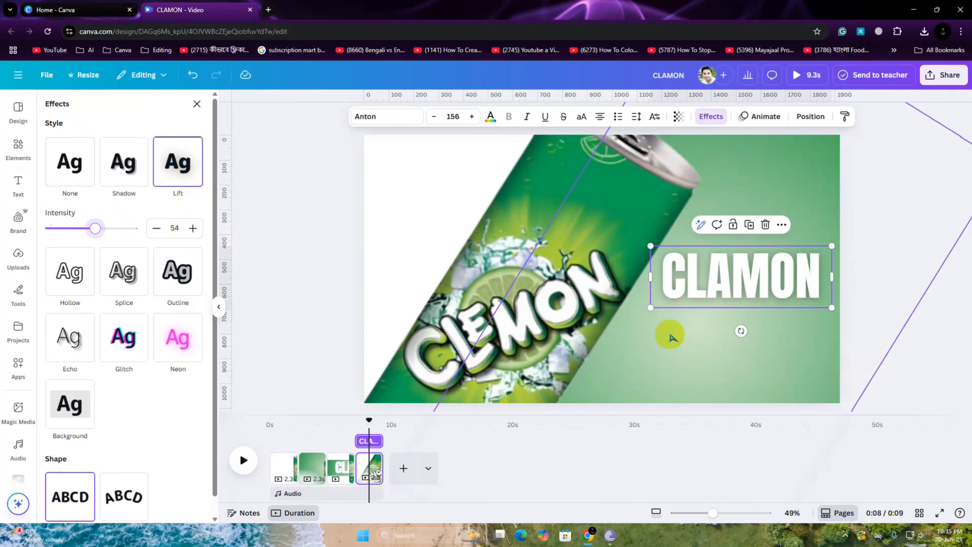
# - Add a heading reading "Hebby Energy" below the CLAMON text and fit it on one line at size 69.6
pyautogui.click(18, 184)
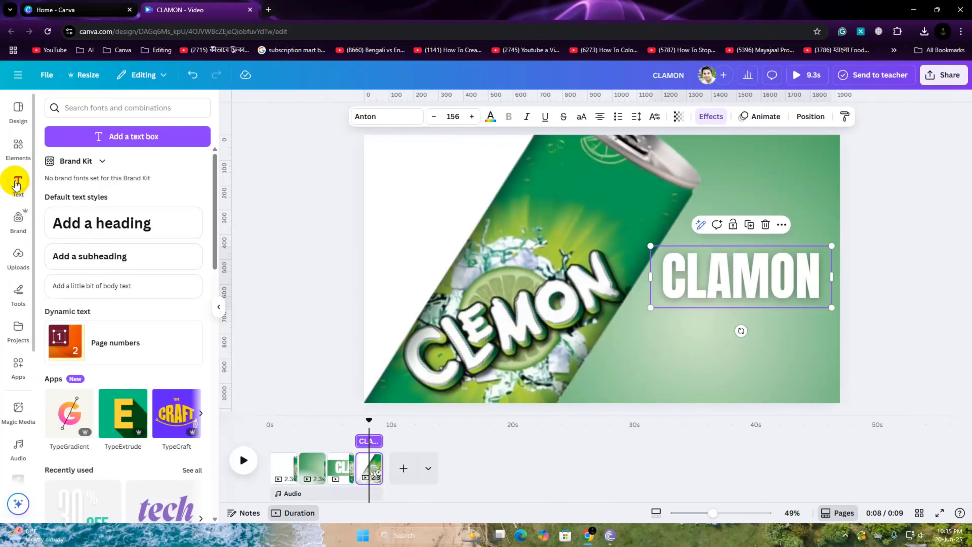
pyautogui.click(16, 184)
pyautogui.click(102, 228)
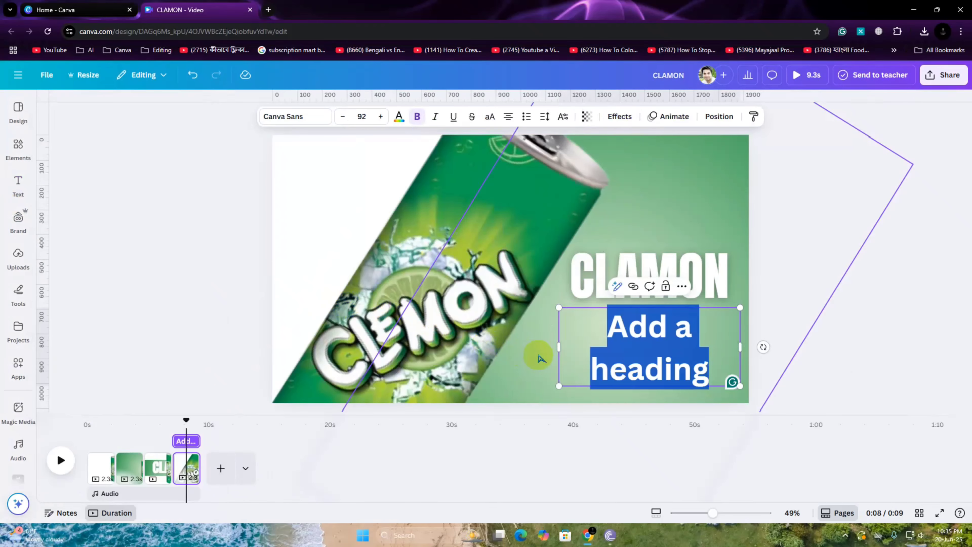
pyautogui.write('H')
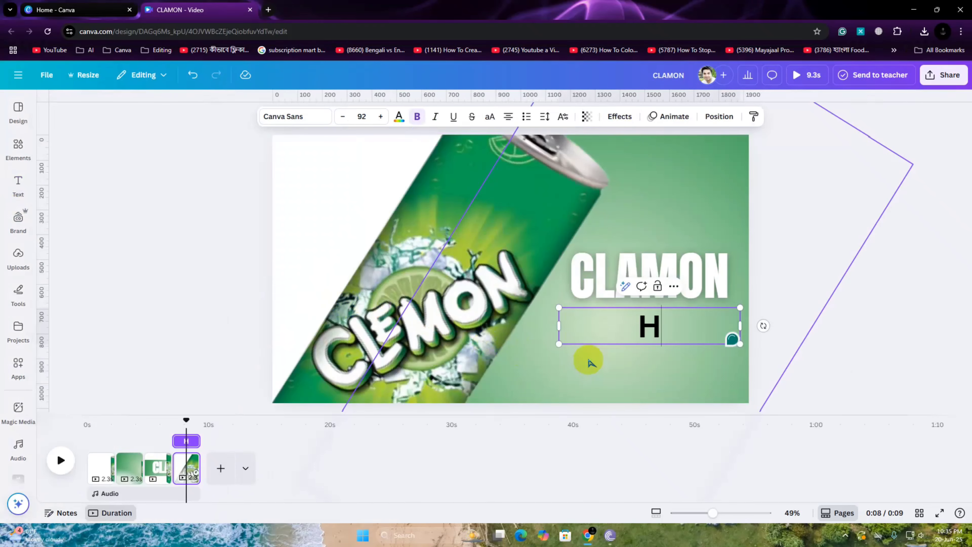
pyautogui.write('ebby')
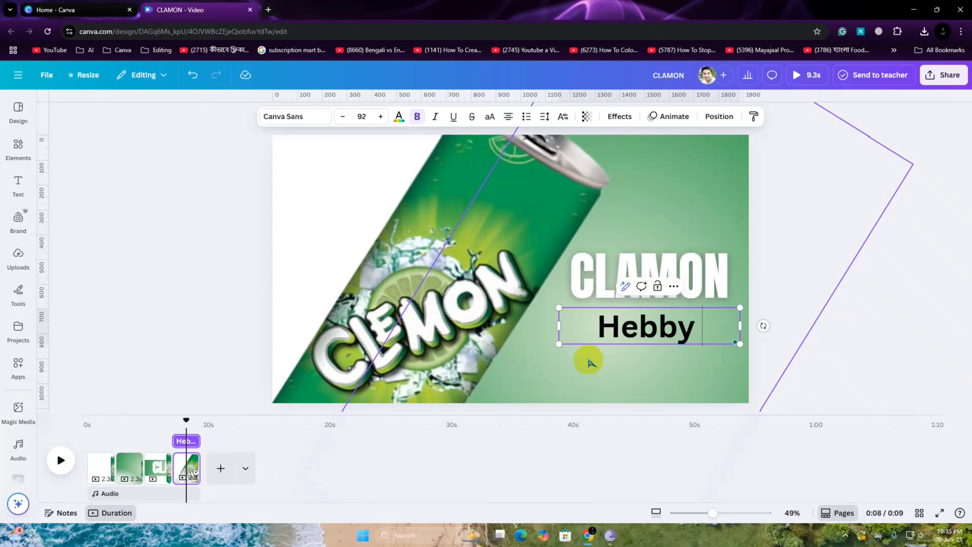
pyautogui.write(' Energy')
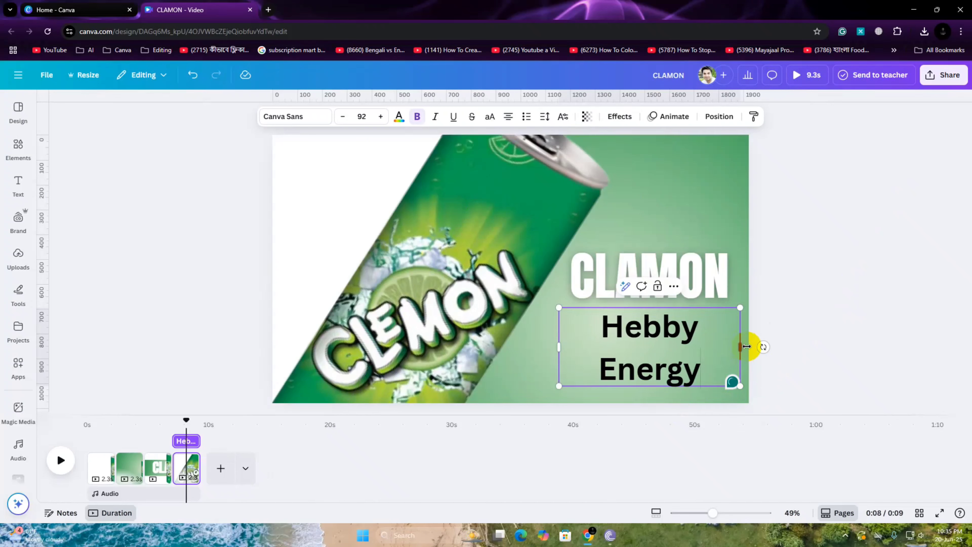
pyautogui.moveTo(746, 347)
pyautogui.mouseDown()
pyautogui.moveTo(816, 347)
pyautogui.moveTo(748, 336)
pyautogui.mouseUp()
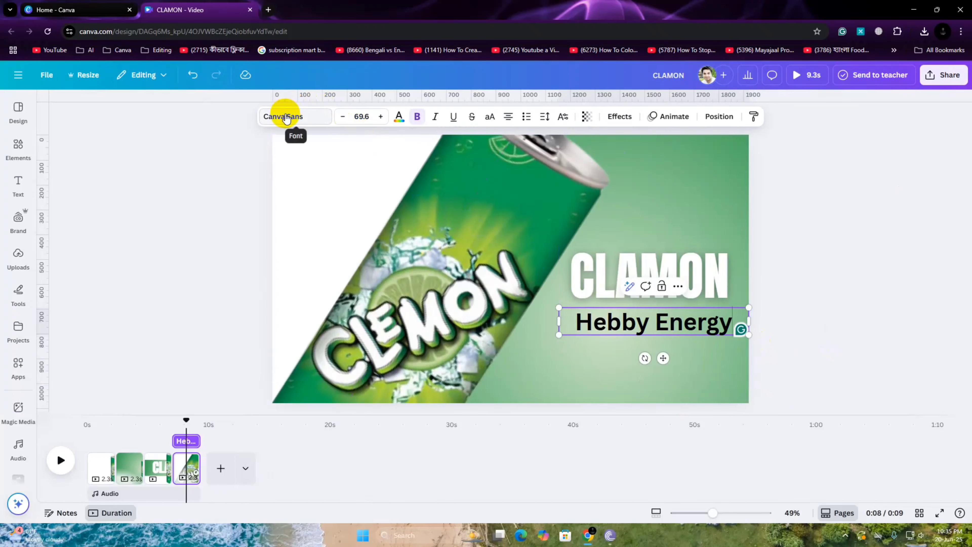
# - Change the "Hebby Energy" text colour to white
pyautogui.click(398, 116)
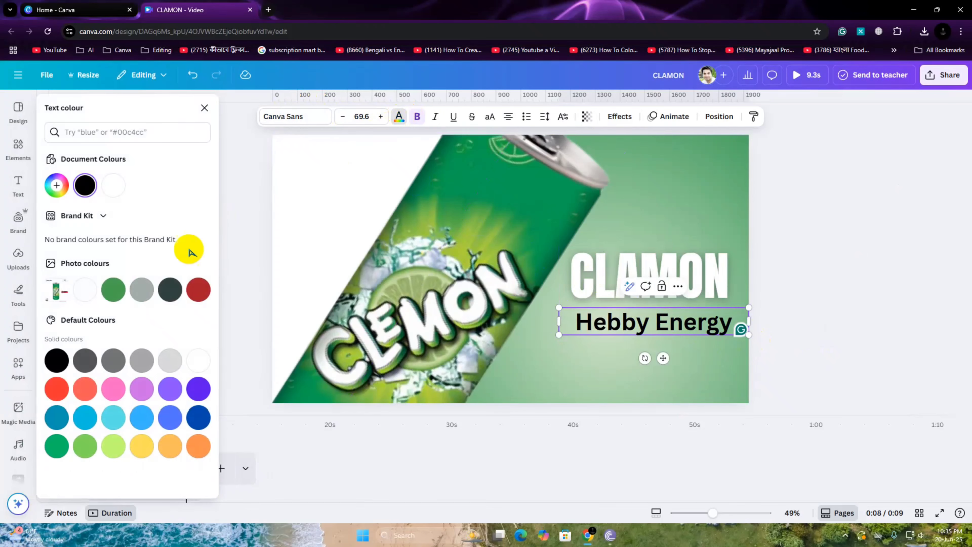
pyautogui.click(114, 194)
pyautogui.click(698, 329)
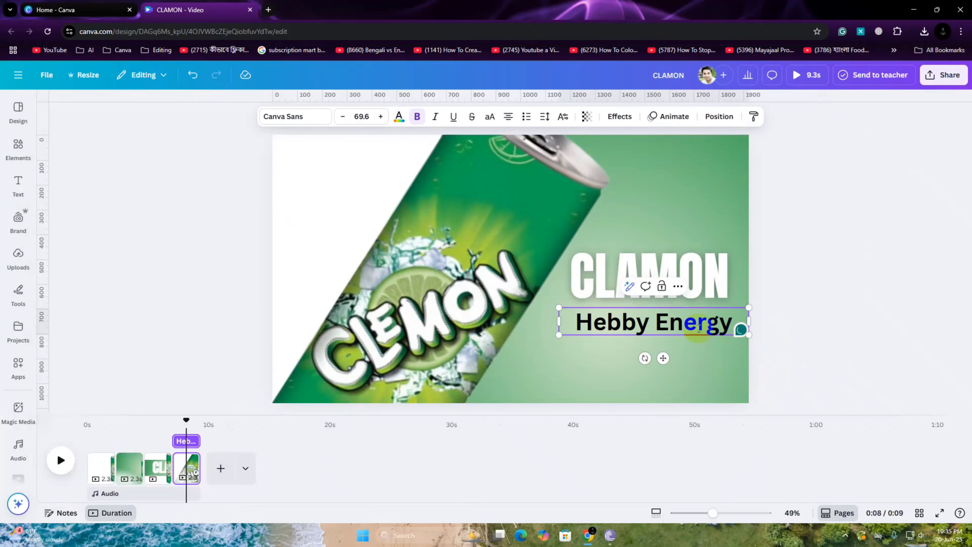
pyautogui.click(694, 369)
pyautogui.click(678, 327)
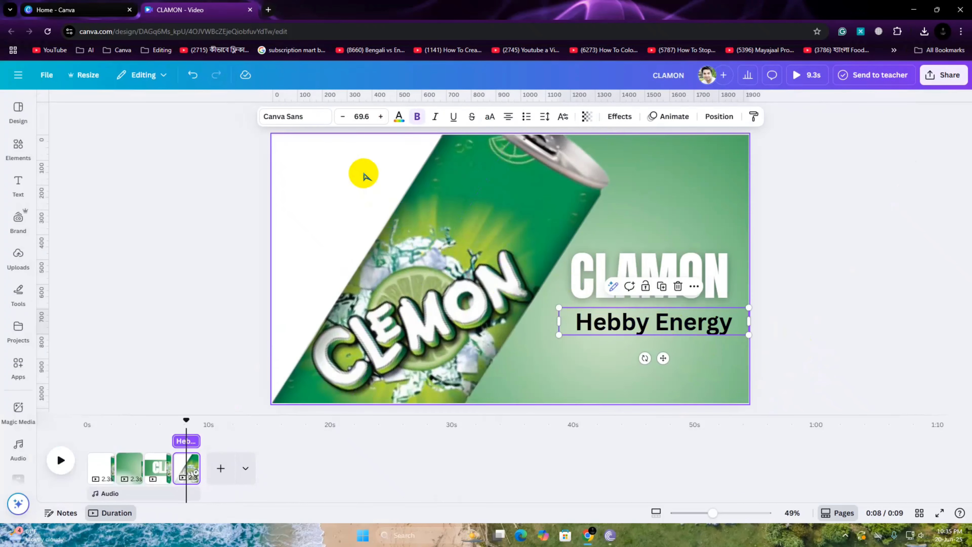
pyautogui.click(398, 117)
pyautogui.click(110, 185)
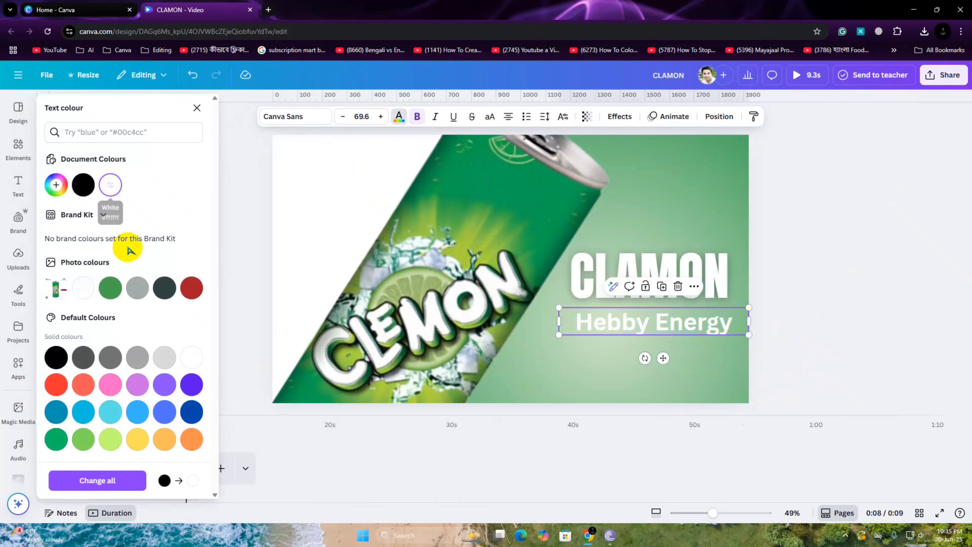
# - Set the "Hebby Energy" tagline in the Cortado font and enlarge it to size 88.6, centred below the CLAMON text
pyautogui.click(277, 119)
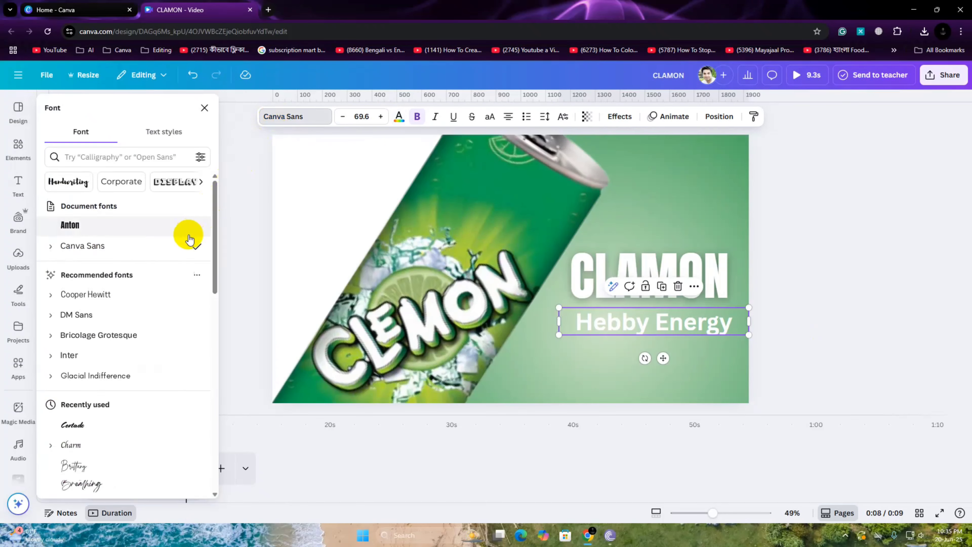
pyautogui.scroll(-3, 180, 216)
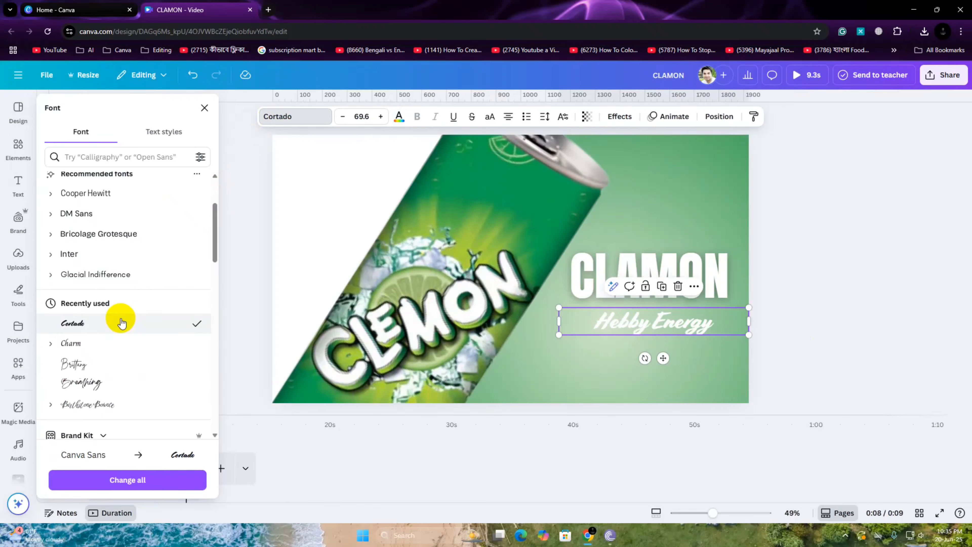
pyautogui.moveTo(749, 334); pyautogui.dragTo(681, 325)
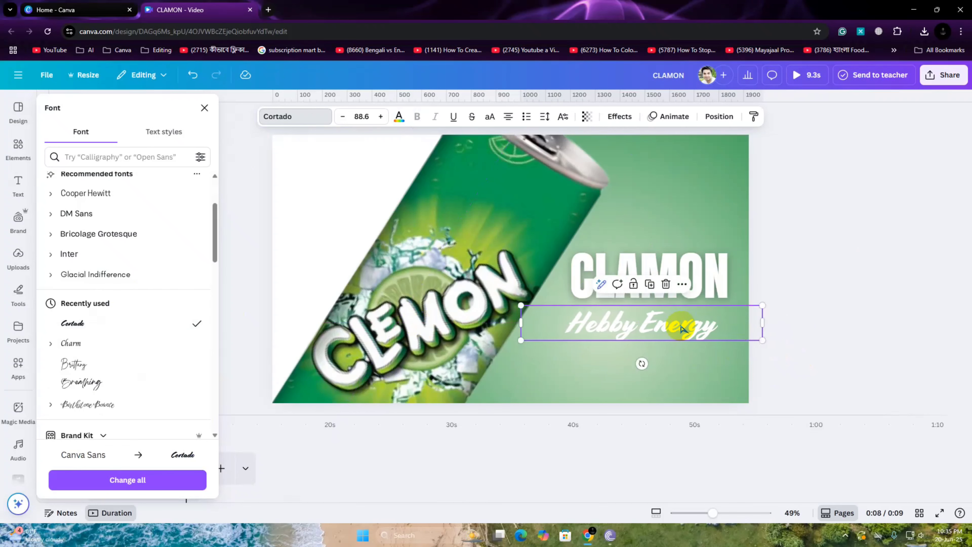
# - Apply the Lift effect to the "Hebby Energy" tagline with an intensity of 69 and nudge it slightly into place
pyautogui.click(619, 116)
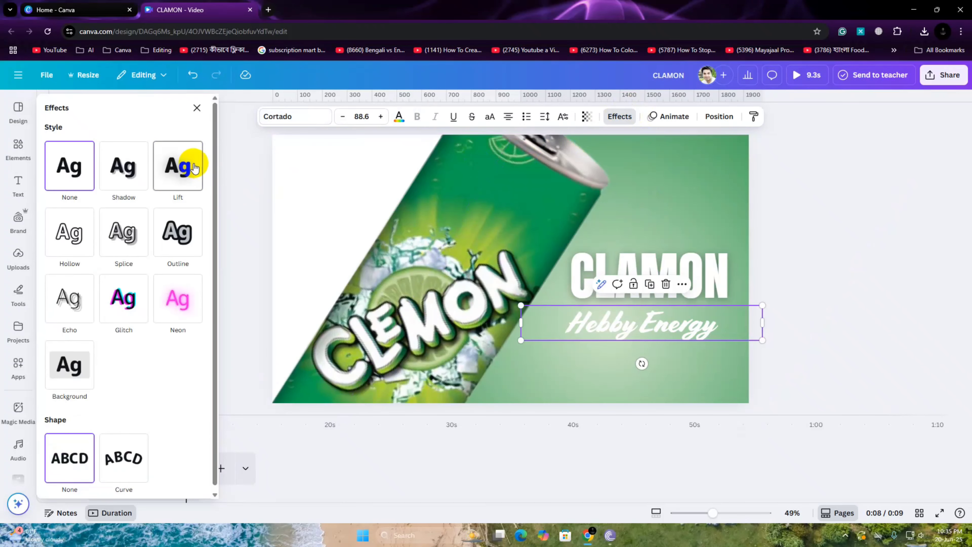
pyautogui.click(183, 165)
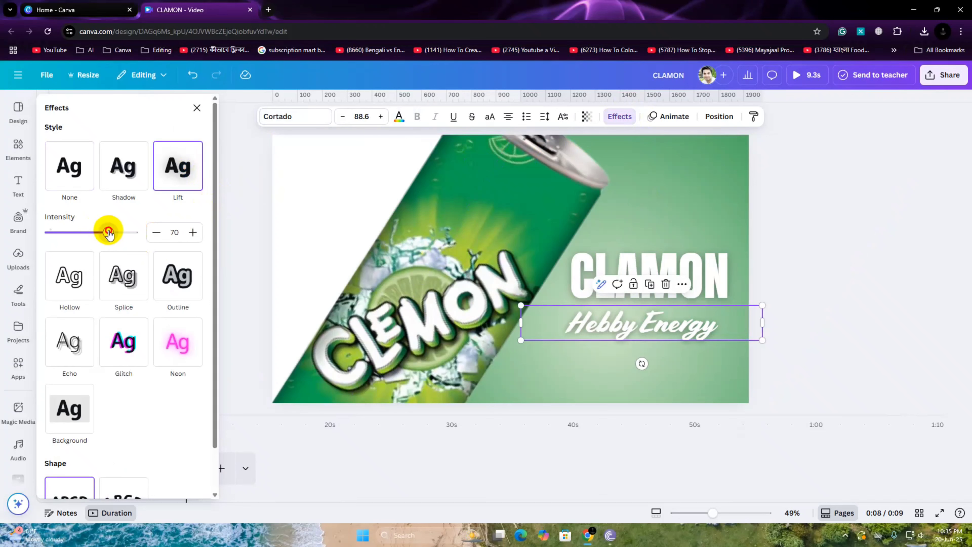
pyautogui.moveTo(109, 232); pyautogui.dragTo(107, 232)
pyautogui.moveTo(646, 332); pyautogui.dragTo(647, 330)
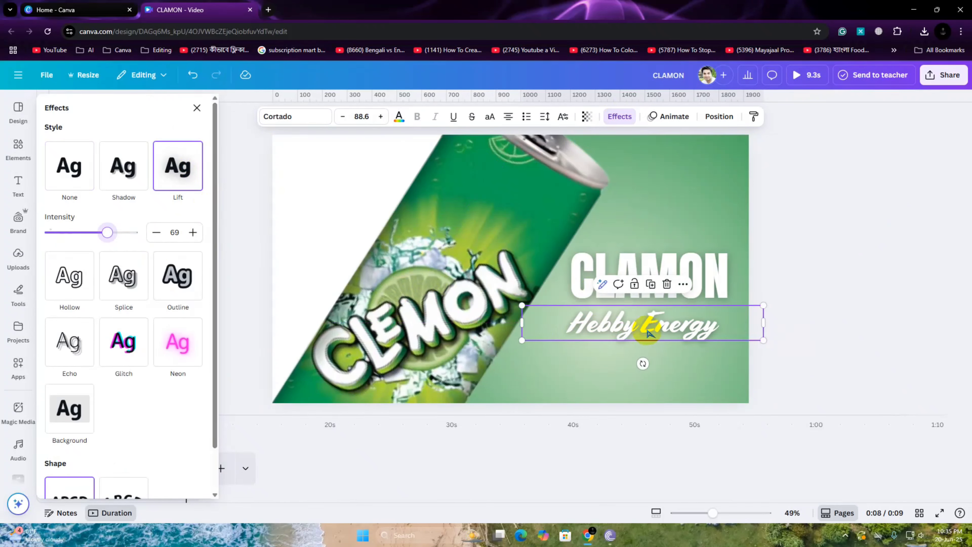
# - Copy the "Hebby Energy" tagline on the fourth page
pyautogui.rightClick(649, 335)
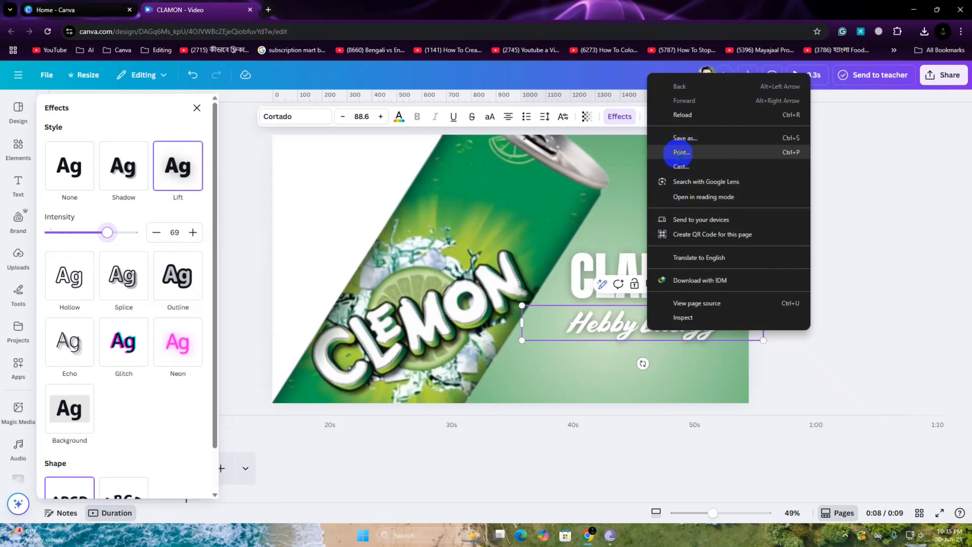
pyautogui.click(624, 326)
pyautogui.click(676, 374)
pyautogui.click(663, 330)
pyautogui.rightClick(663, 329)
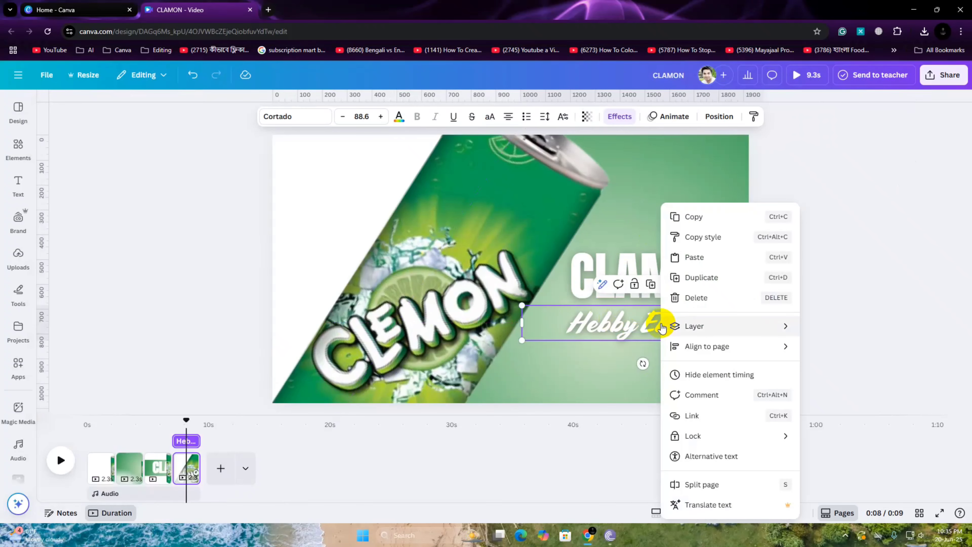
pyautogui.click(705, 220)
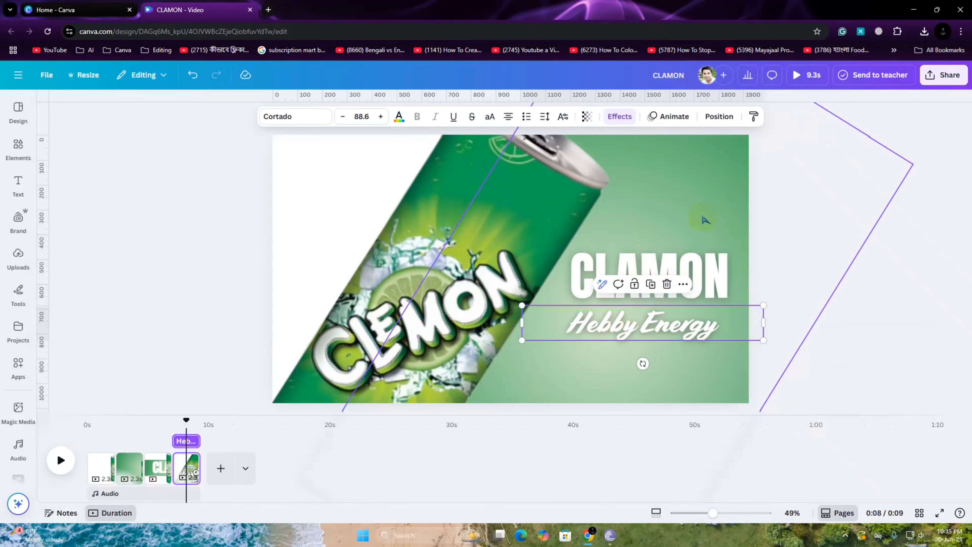
# - Paste the tagline onto the third page and move it out past the page's right edge so its text lies off the page
pyautogui.click(159, 470)
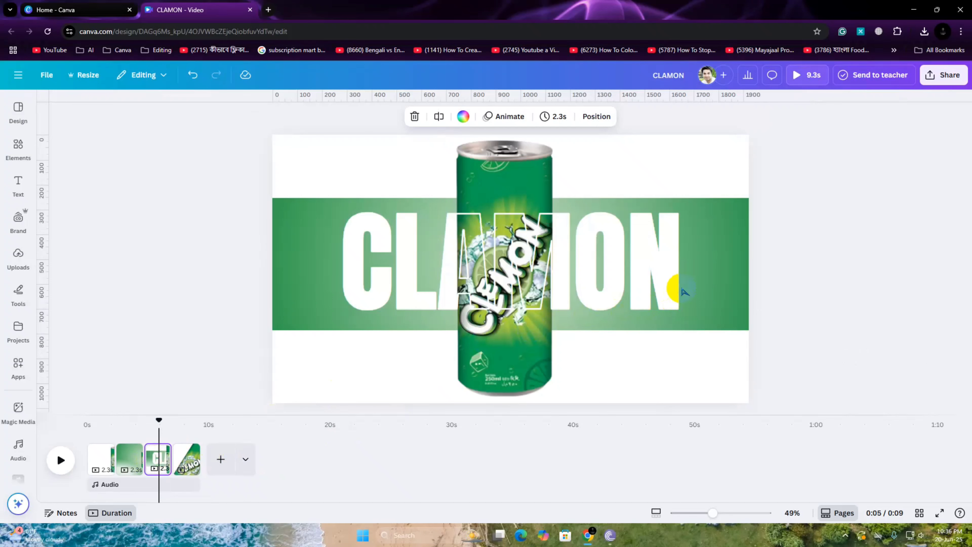
pyautogui.rightClick(702, 264)
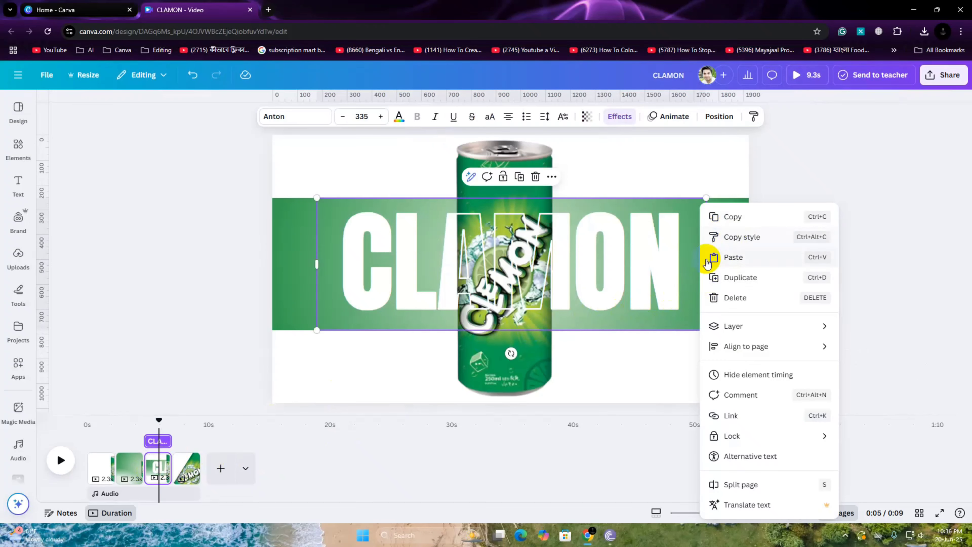
pyautogui.click(694, 287)
pyautogui.click(716, 282)
pyautogui.rightClick(717, 286)
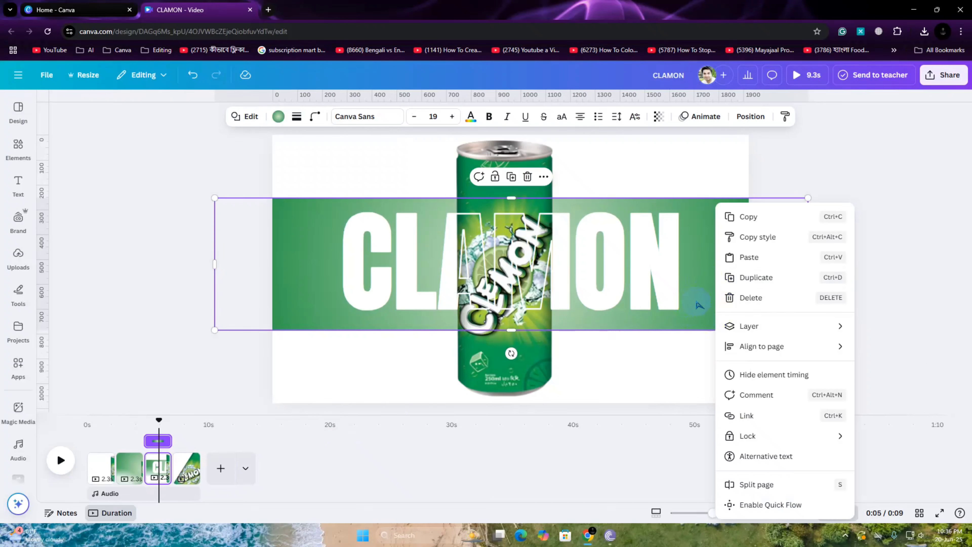
pyautogui.hotkey('ctrl', 'v')
pyautogui.moveTo(694, 324); pyautogui.dragTo(820, 317)
pyautogui.moveTo(706, 313); pyautogui.dragTo(785, 315)
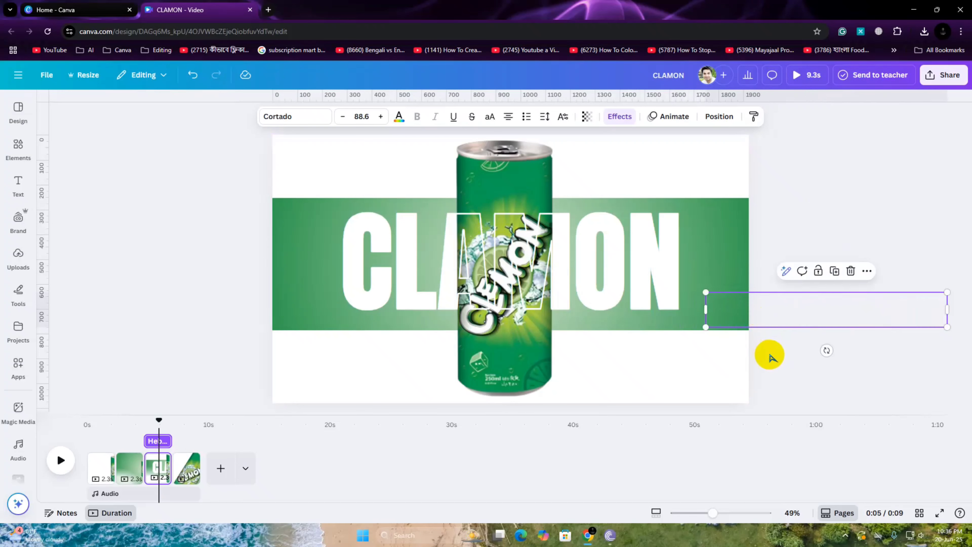
pyautogui.click(777, 353)
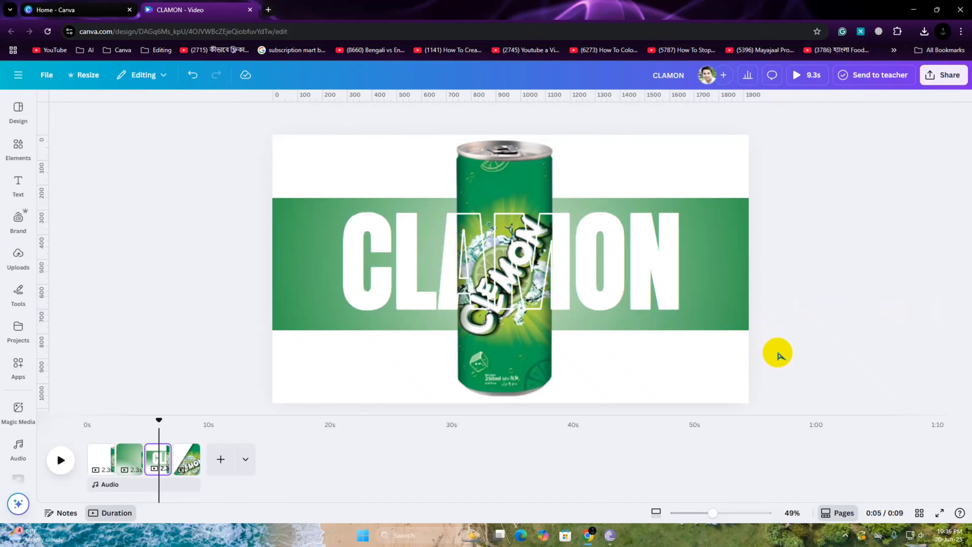
# - Add a Match & Move transition of 1.1 seconds after the first page and apply it between all pages
pyautogui.click(657, 517)
pyautogui.moveTo(685, 513); pyautogui.dragTo(719, 513)
pyautogui.click(657, 513)
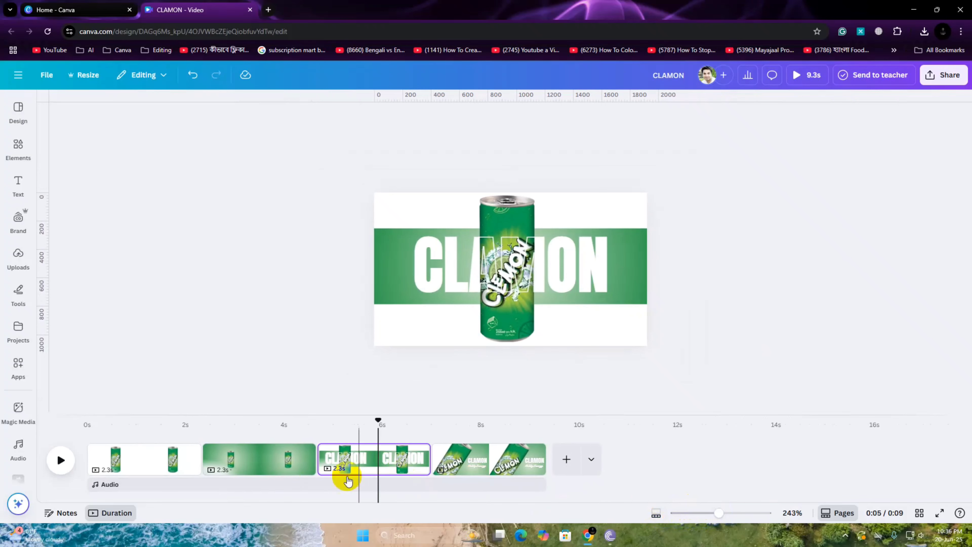
pyautogui.click(200, 461)
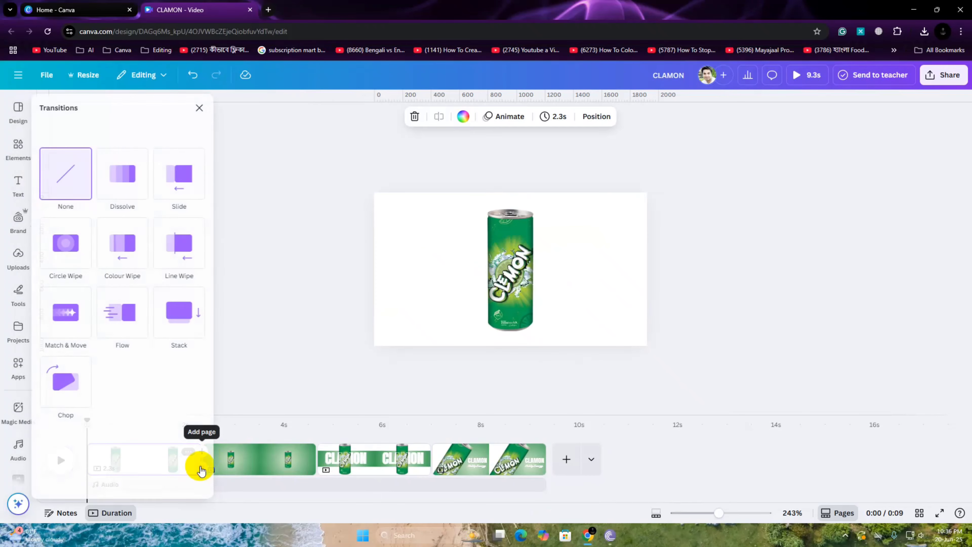
pyautogui.click(72, 313)
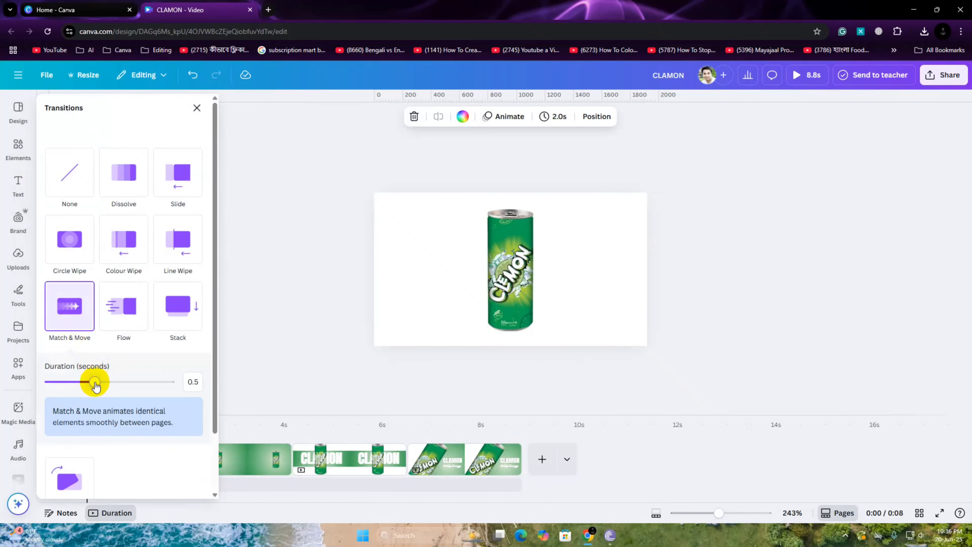
pyautogui.moveTo(94, 381); pyautogui.dragTo(162, 382)
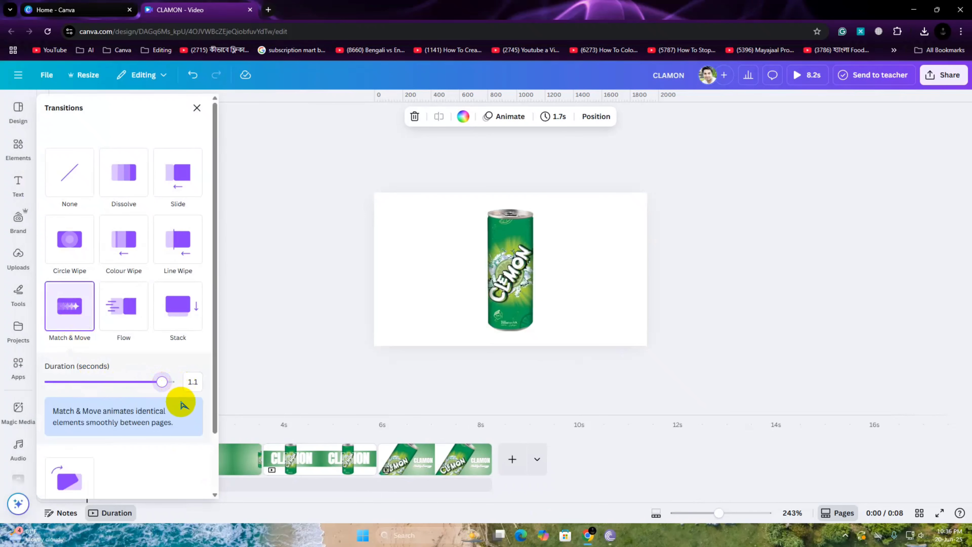
pyautogui.scroll(-2, 195, 398)
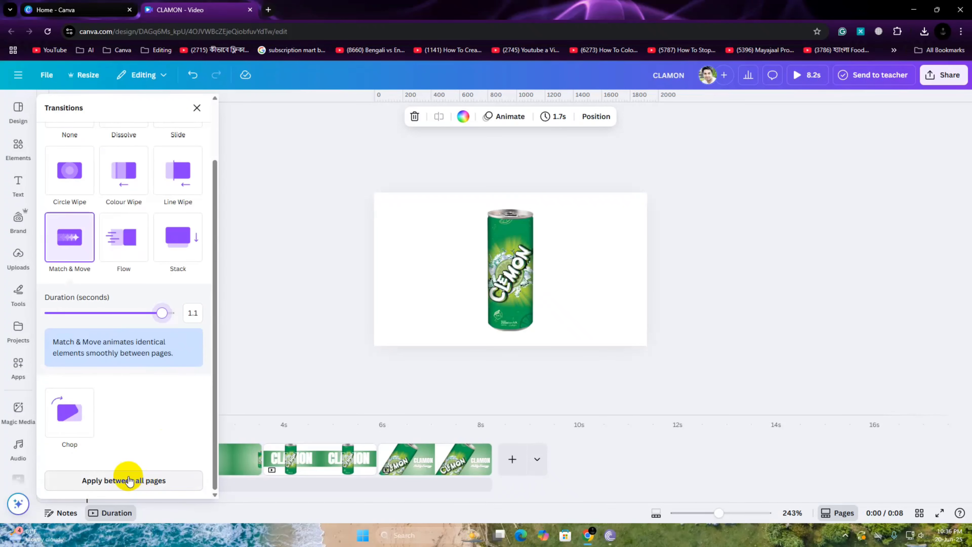
pyautogui.click(127, 480)
pyautogui.click(245, 361)
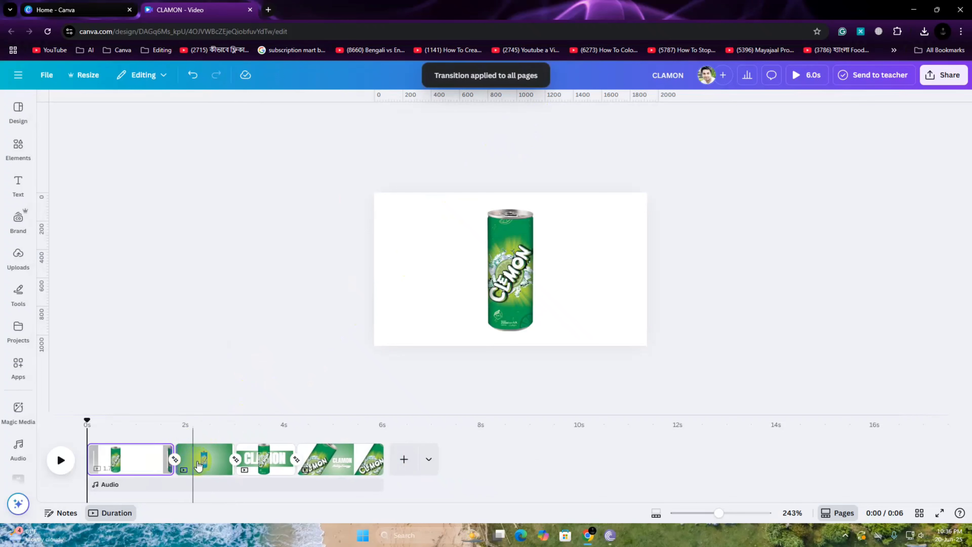
# - Set the timing of all four pages to 2.0 seconds and preview the video from the start
pyautogui.click(199, 465)
pyautogui.click(133, 458)
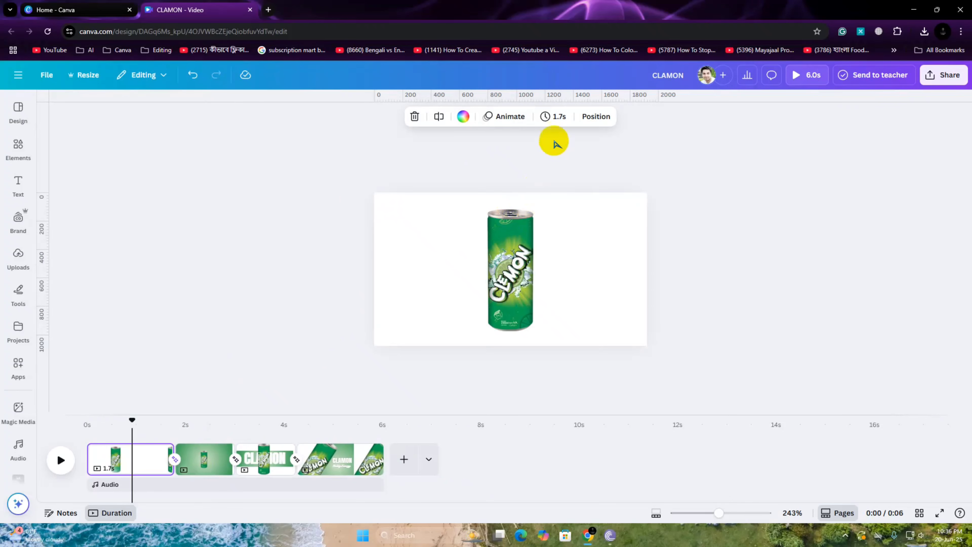
pyautogui.click(556, 116)
pyautogui.moveTo(492, 161); pyautogui.dragTo(496, 163)
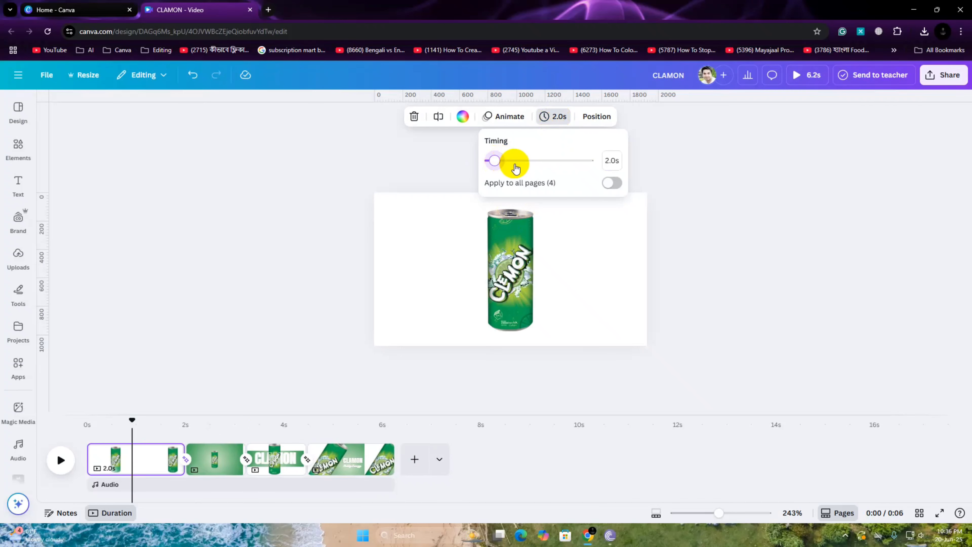
pyautogui.click(610, 184)
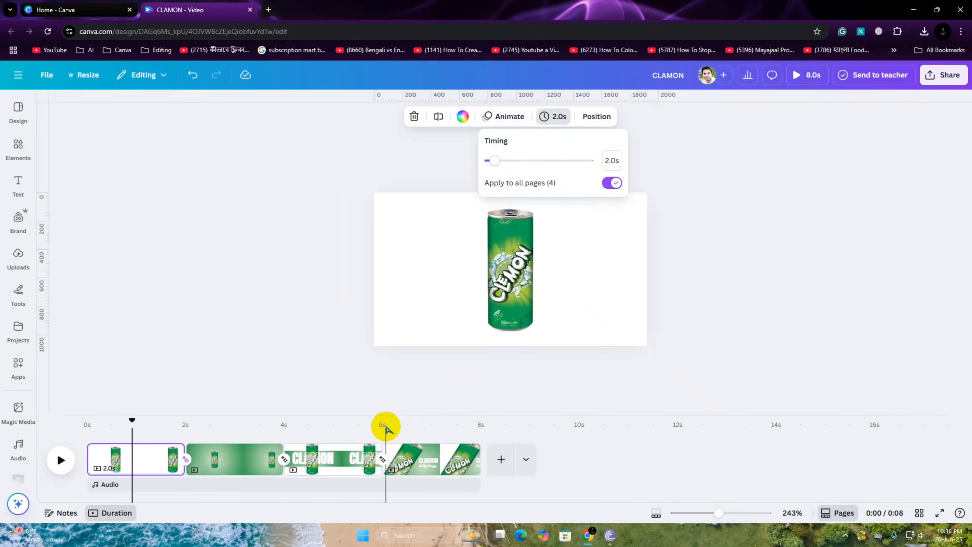
pyautogui.moveTo(134, 422); pyautogui.dragTo(99, 423)
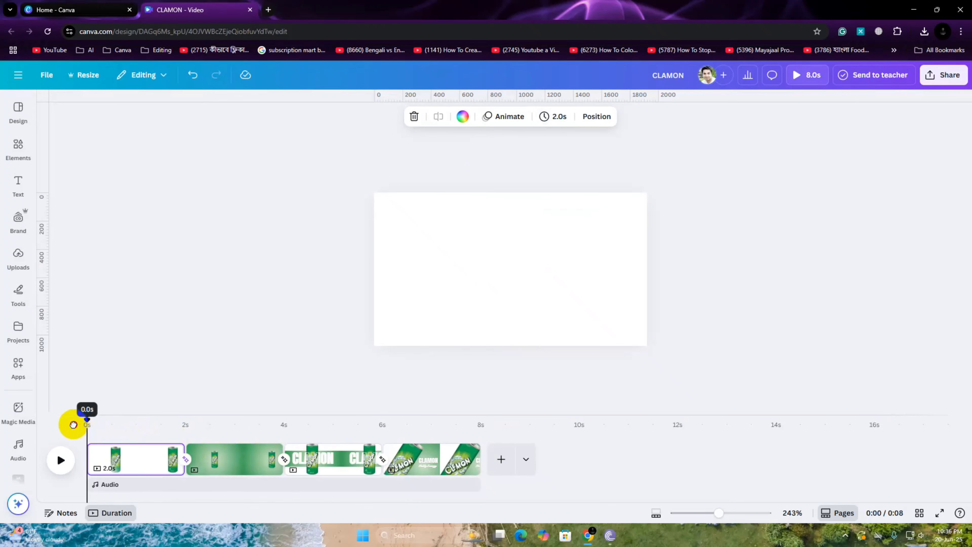
pyautogui.click(64, 460)
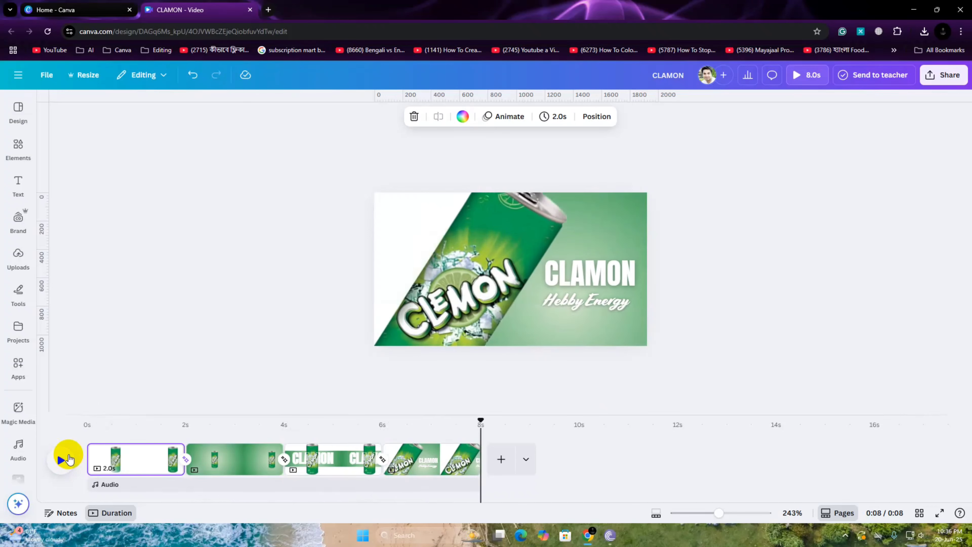
# - Export pages 1–4 as an MP4 video with the quality raised to the maximum
pyautogui.click(937, 84)
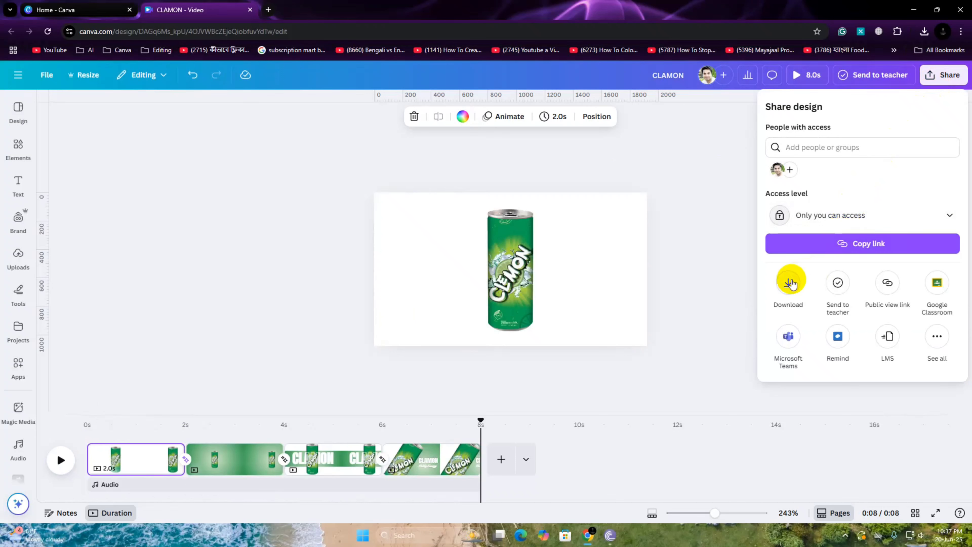
pyautogui.click(790, 283)
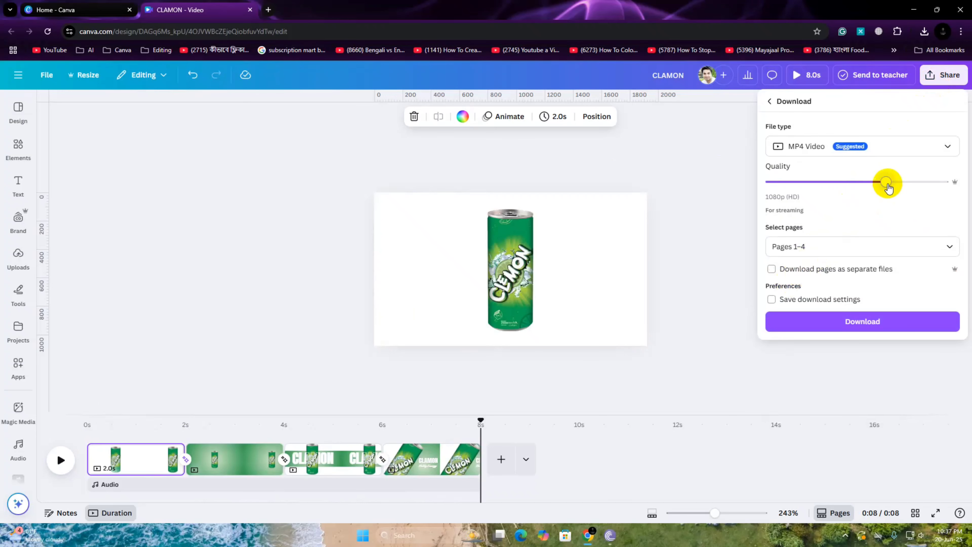
pyautogui.moveTo(888, 188); pyautogui.dragTo(945, 188)
pyautogui.click(859, 322)
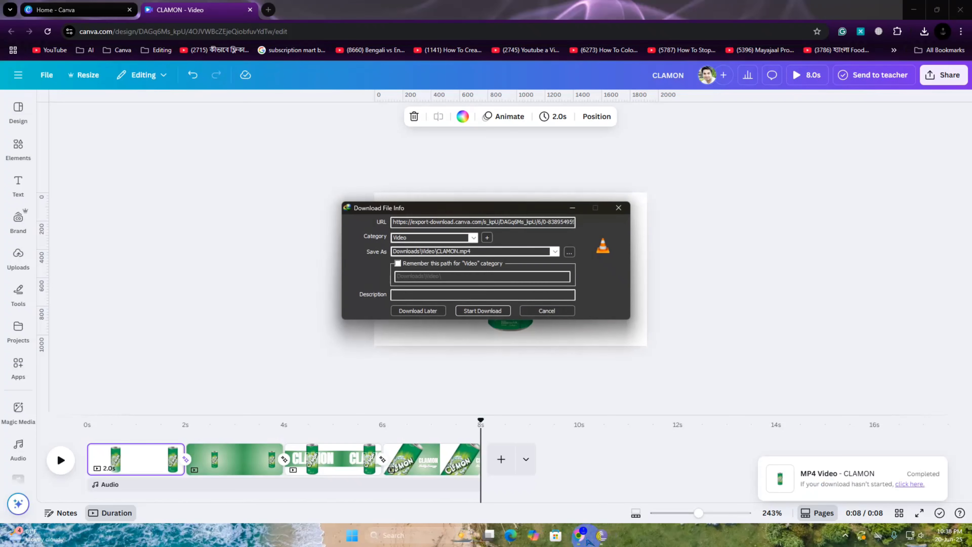
# - Start the CLAMON.mp4 file download, open the finished video in VLC media player and play it full screen
pyautogui.click(465, 315)
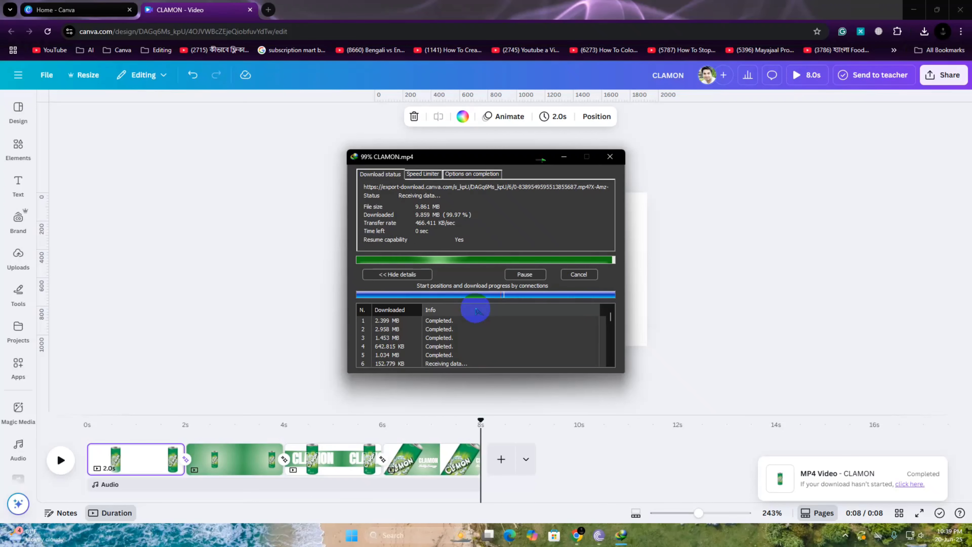
pyautogui.click(402, 300)
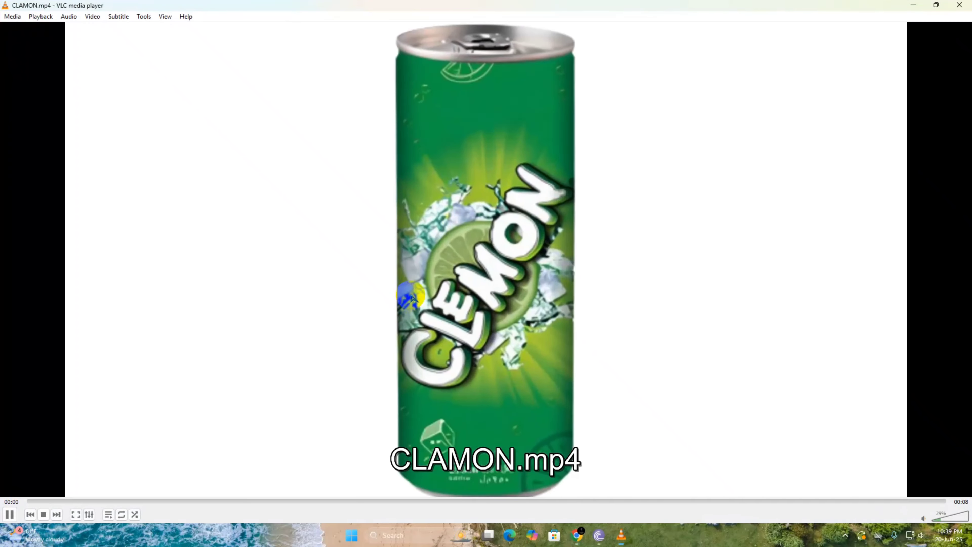
pyautogui.doubleClick(411, 297)
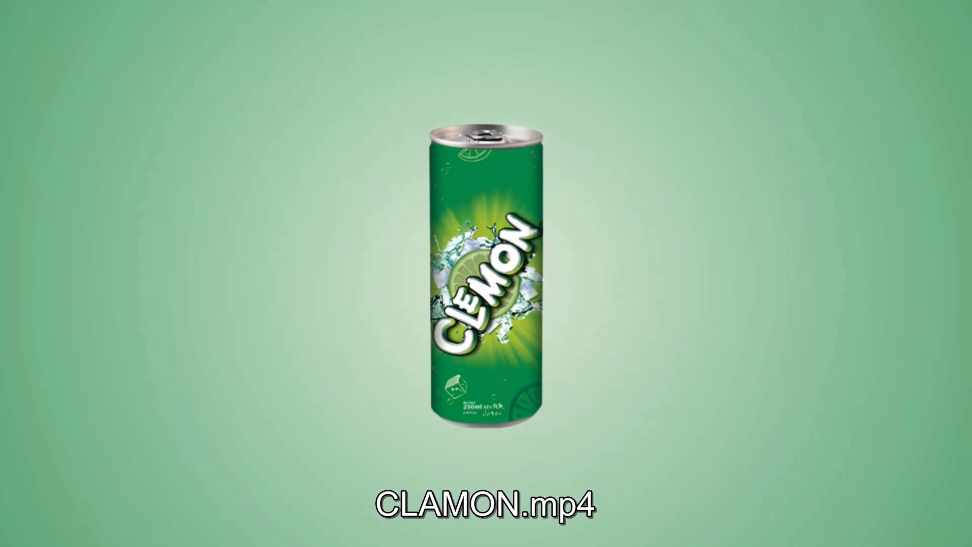